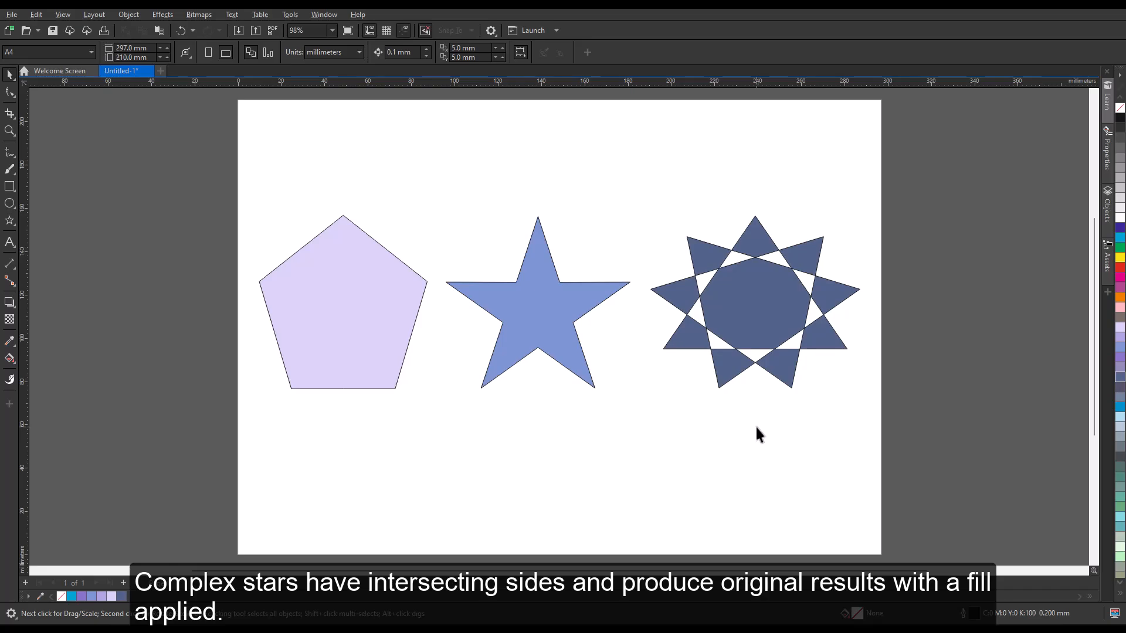
Select all shapes on the page and delete them
key(ctrl+a)
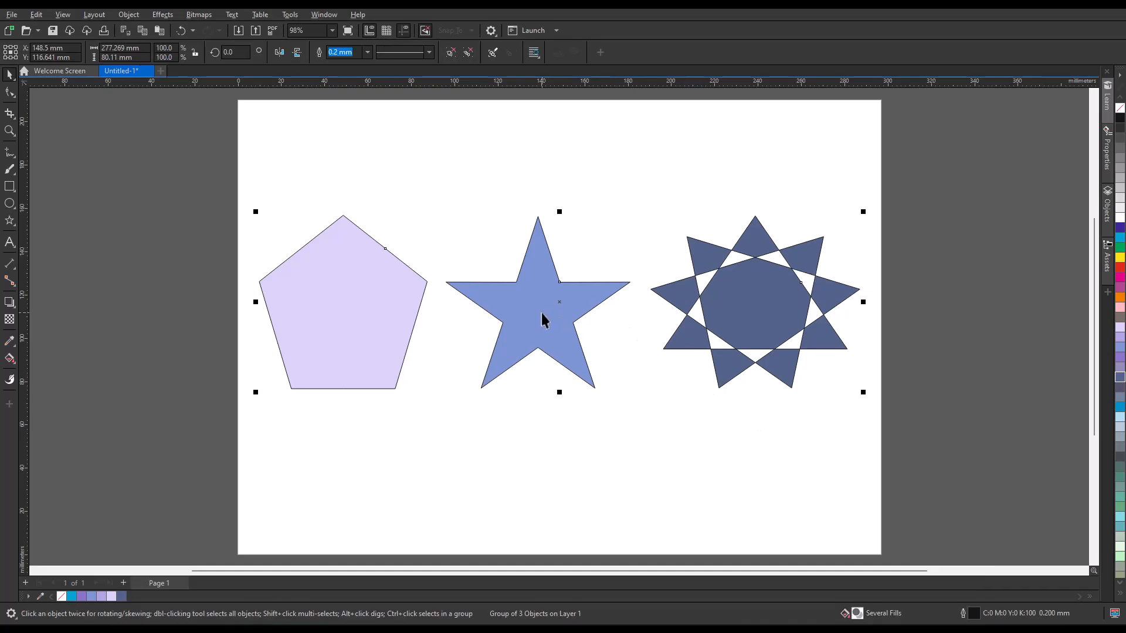
key(Delete)
Draw two pentagons side by side with the Polygon tool, the second symmetrical at about 57 × 53 mm
click(16, 226)
click(42, 219)
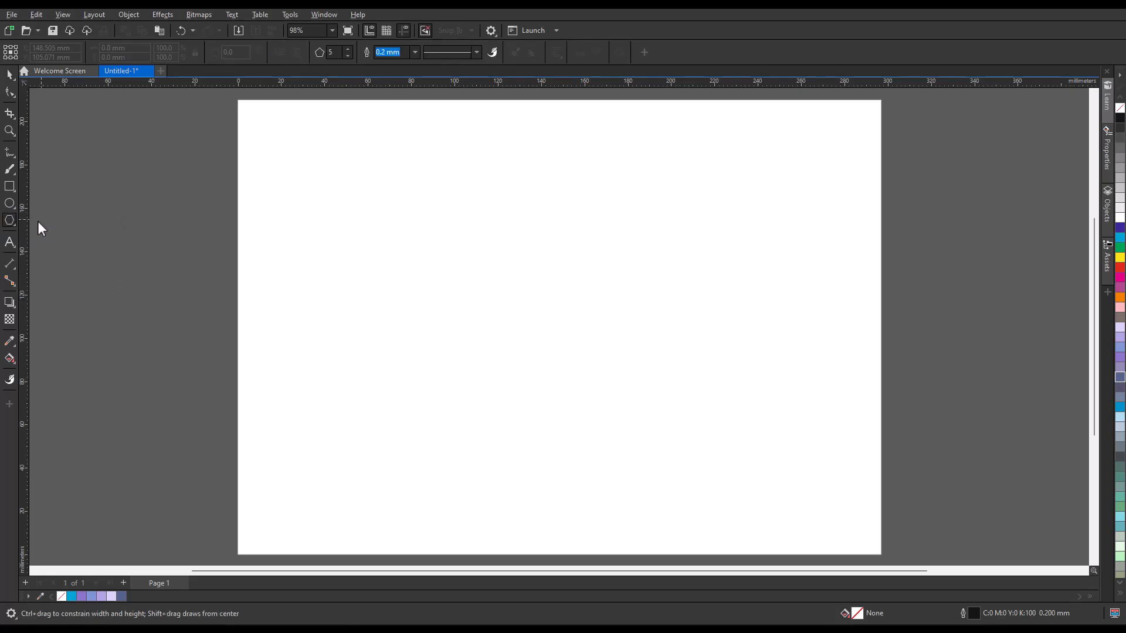
drag(298, 177, 430, 293)
mouse_move(538, 222)
mouse_down()
mouse_move(603, 290)
mouse_move(537, 231)
mouse_up()
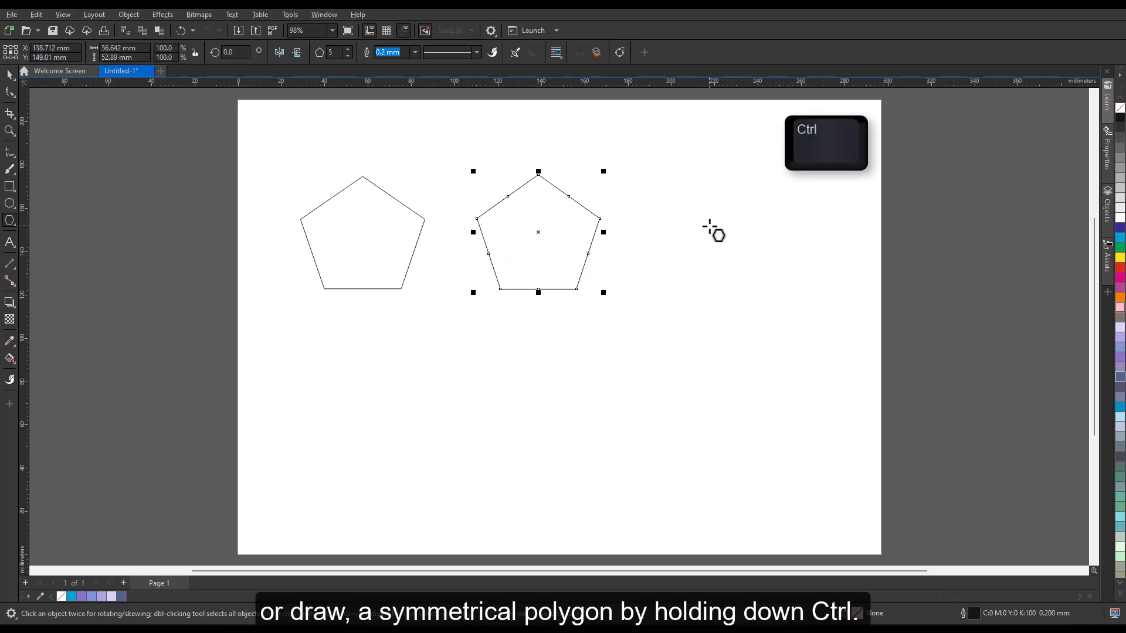
Draw a third pentagon about 55 × 52 mm to the right of the others
drag(706, 225, 772, 281)
drag(709, 216, 718, 234)
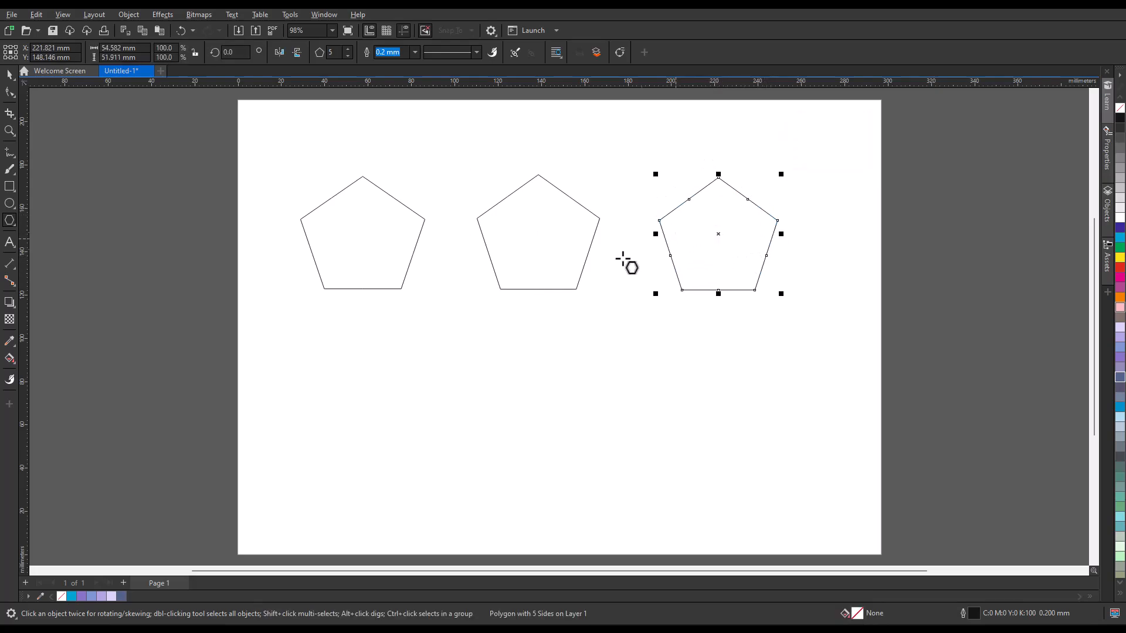
Draw a five-point star about 73 × 70 mm below the first pentagon with the Star tool and nudge it slightly
click(11, 223)
click(47, 234)
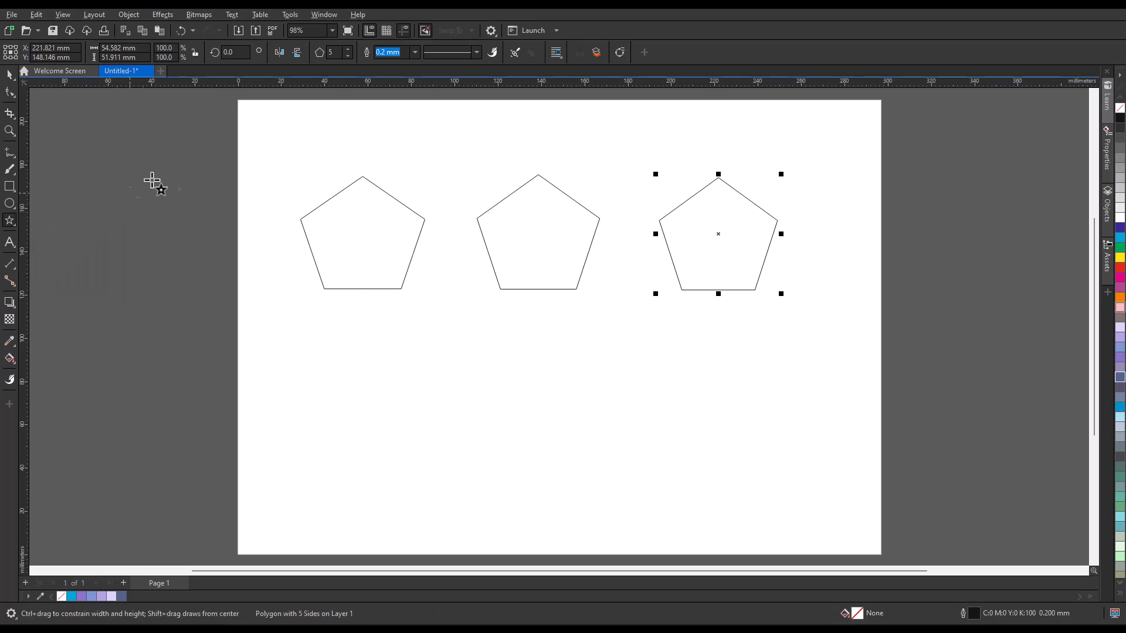
key(Escape)
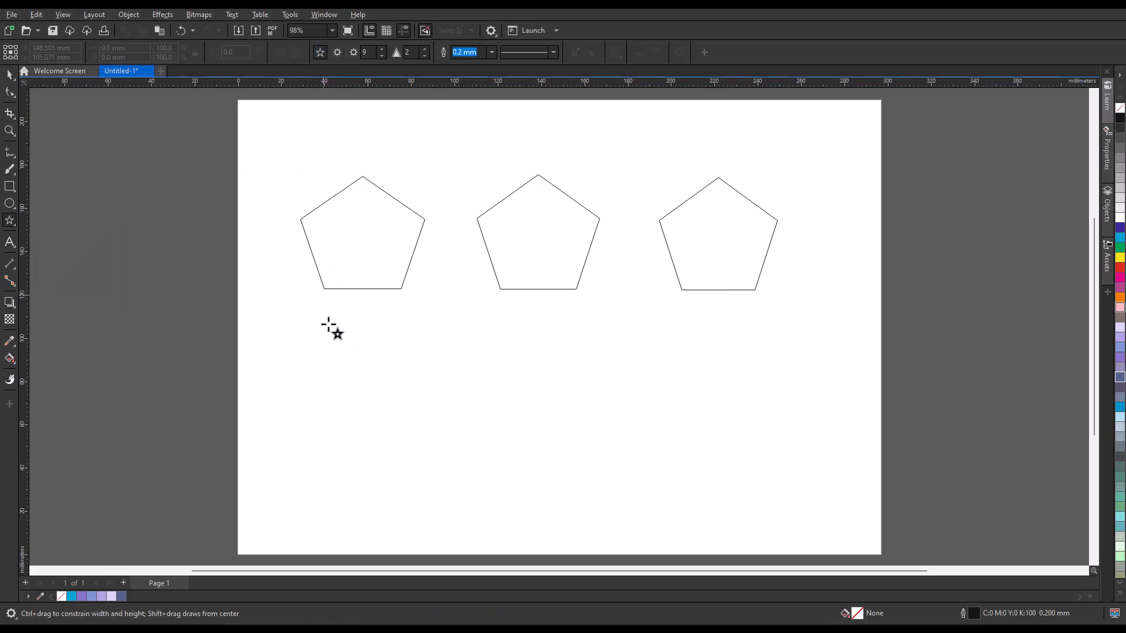
drag(345, 397, 411, 464)
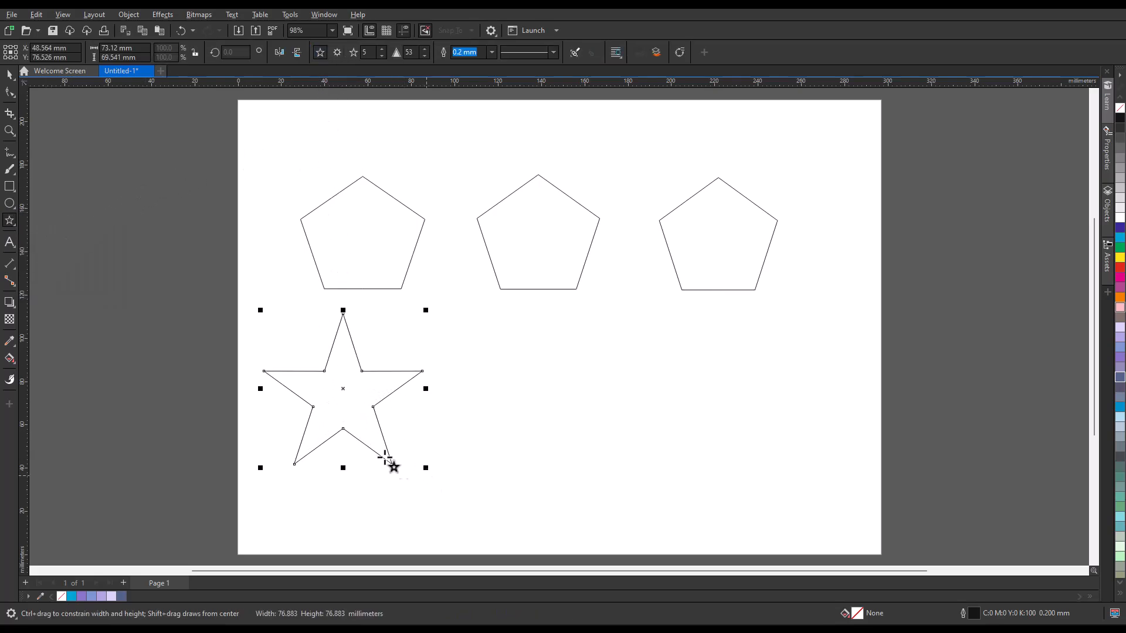
drag(344, 389, 358, 414)
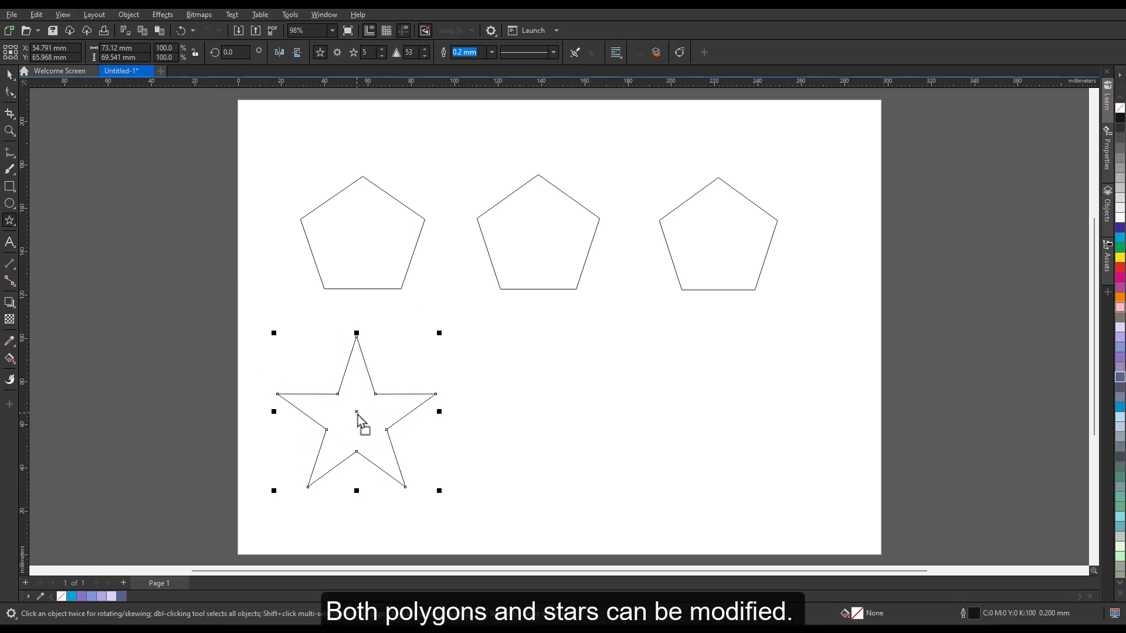
Set the star to 8 points with a sharpness of 80
click(382, 50)
click(382, 50)
click(382, 50)
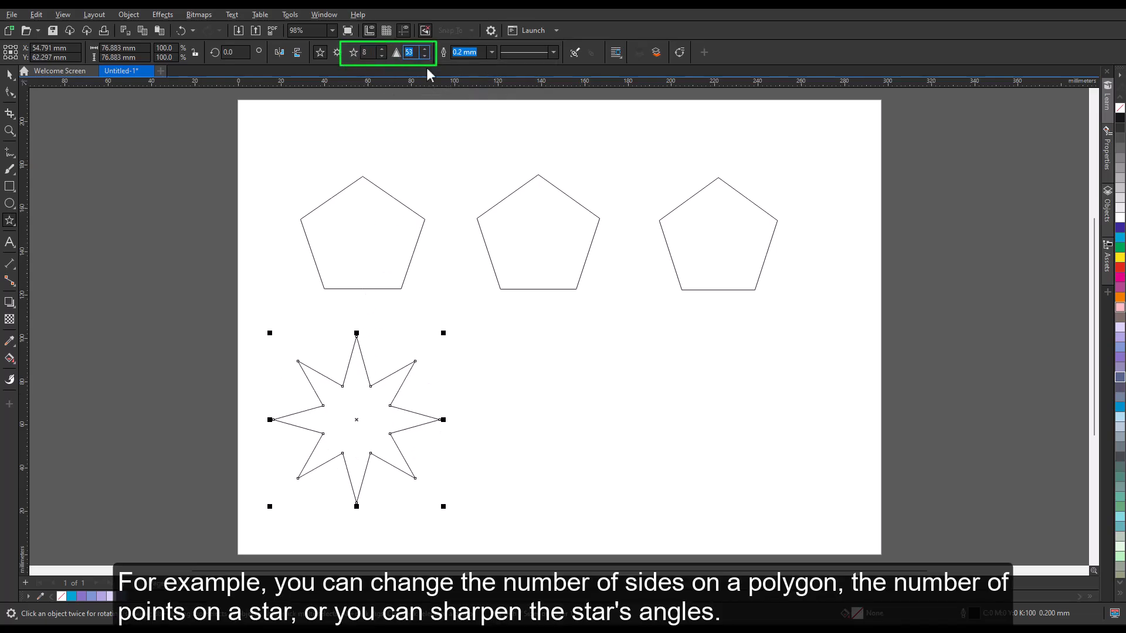
key(Return)
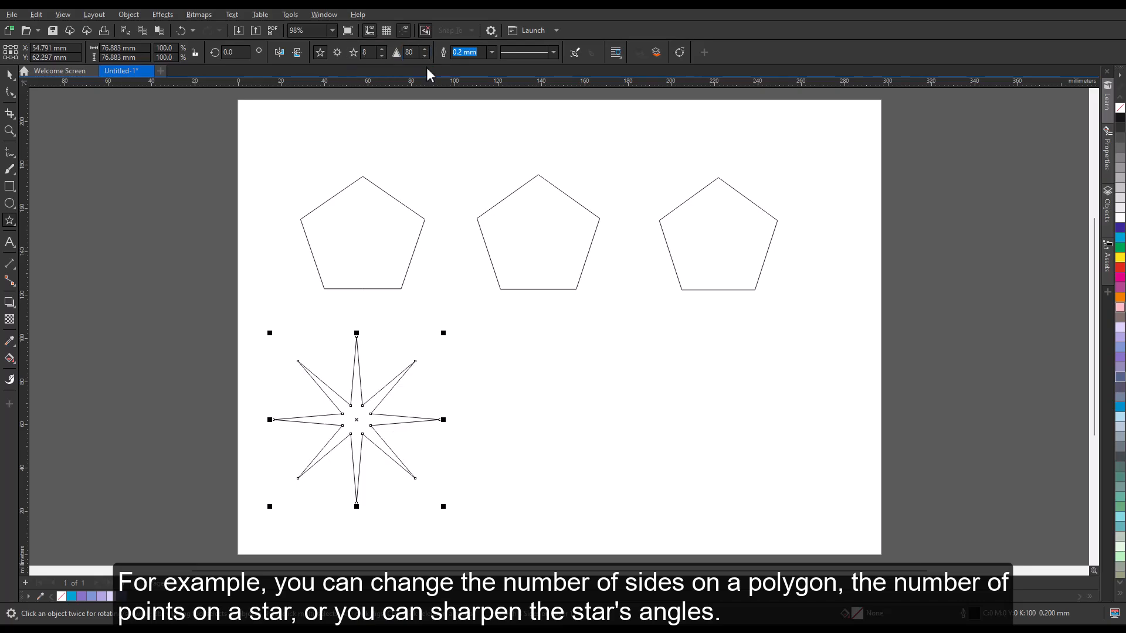
Change the first pentagon to a 7-sided polygon, then deselect it
click(355, 255)
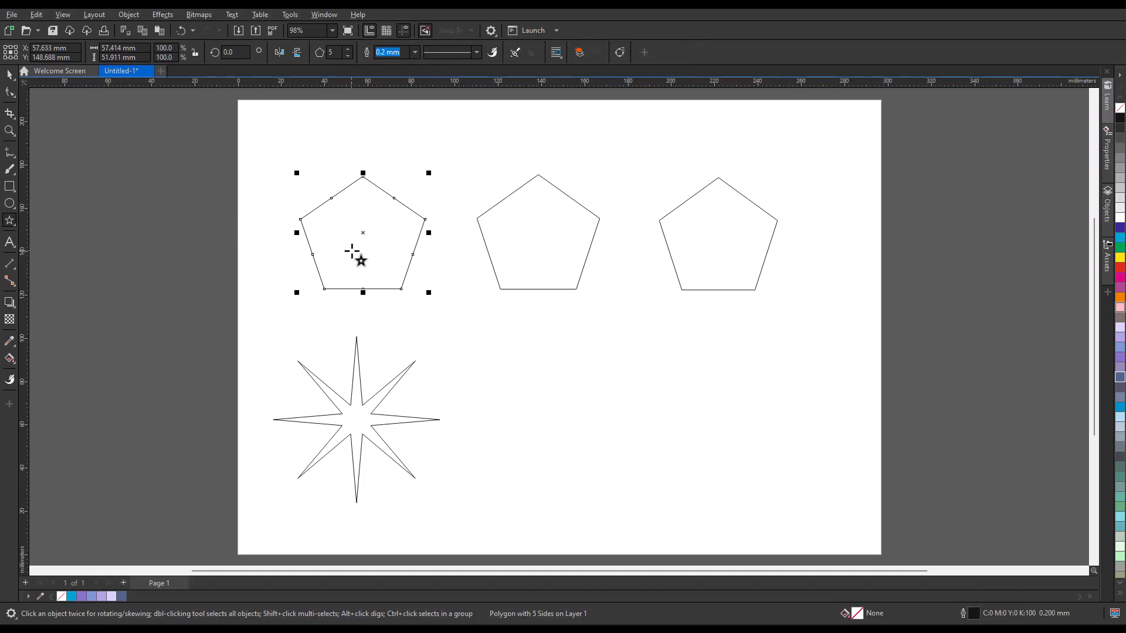
click(348, 49)
click(348, 49)
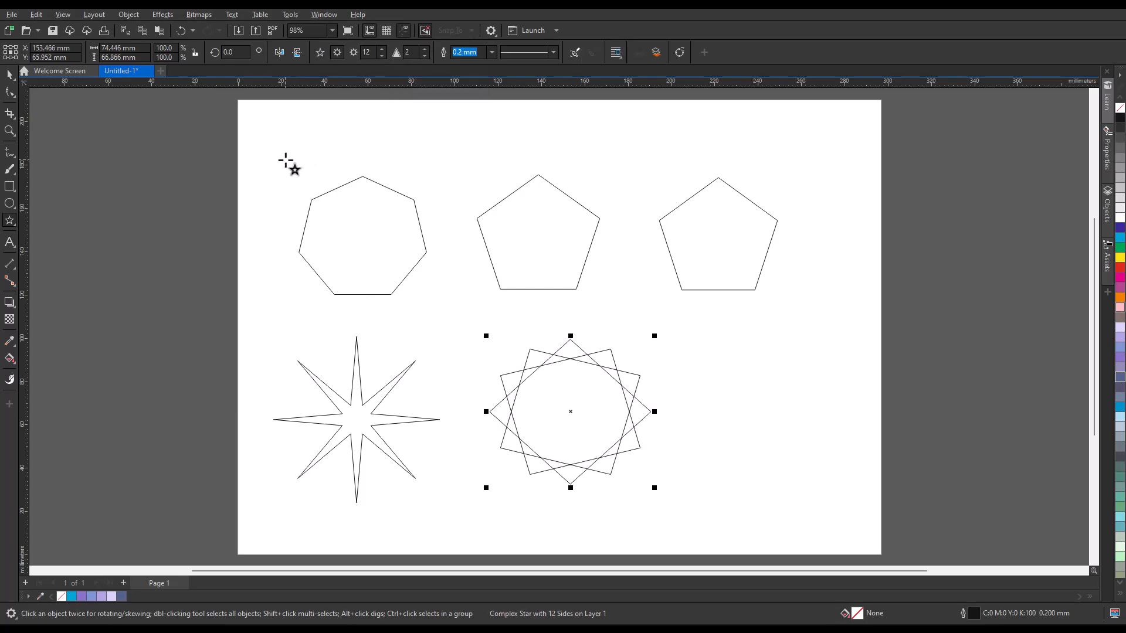
key(space)
click(284, 168)
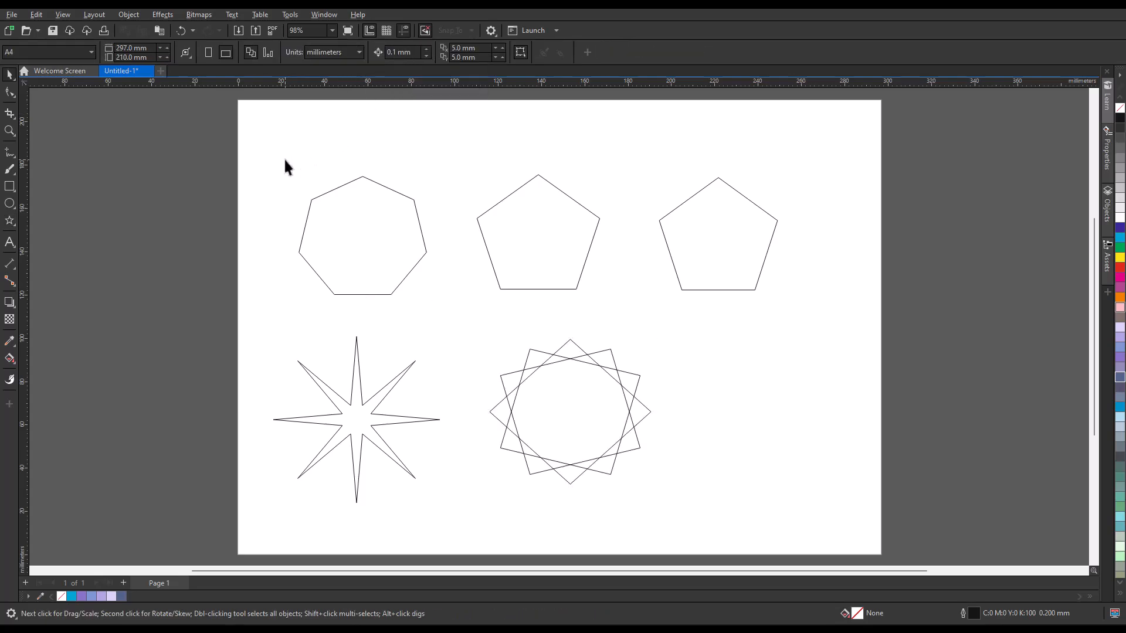
Fill the polygons, the complex star and the 8-point star with cyan
drag(818, 390, 842, 477)
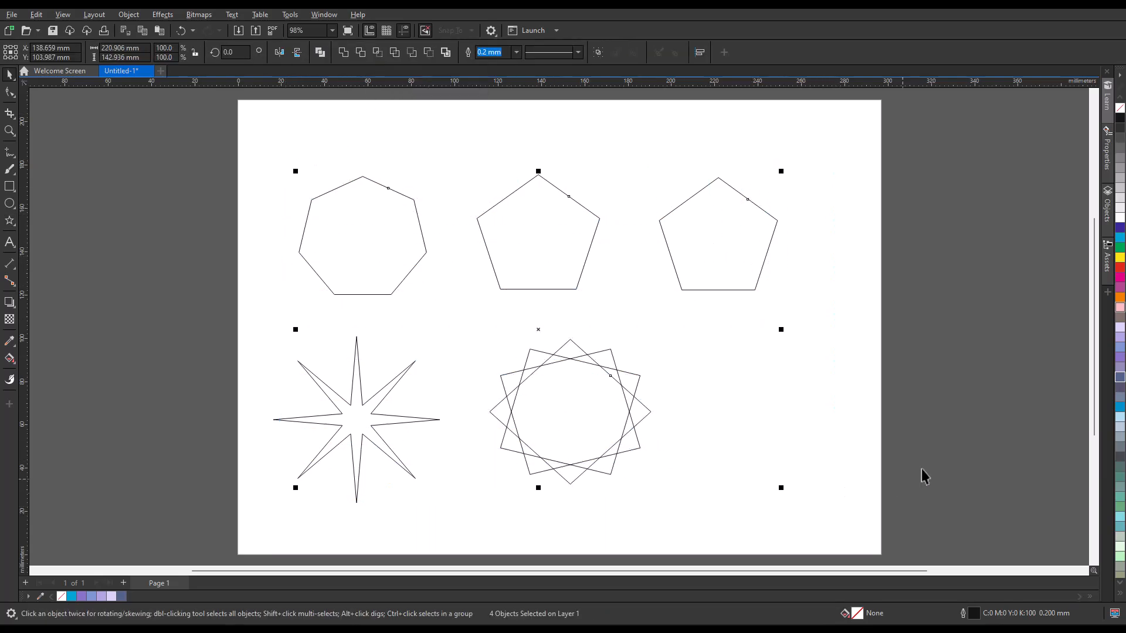
click(1119, 237)
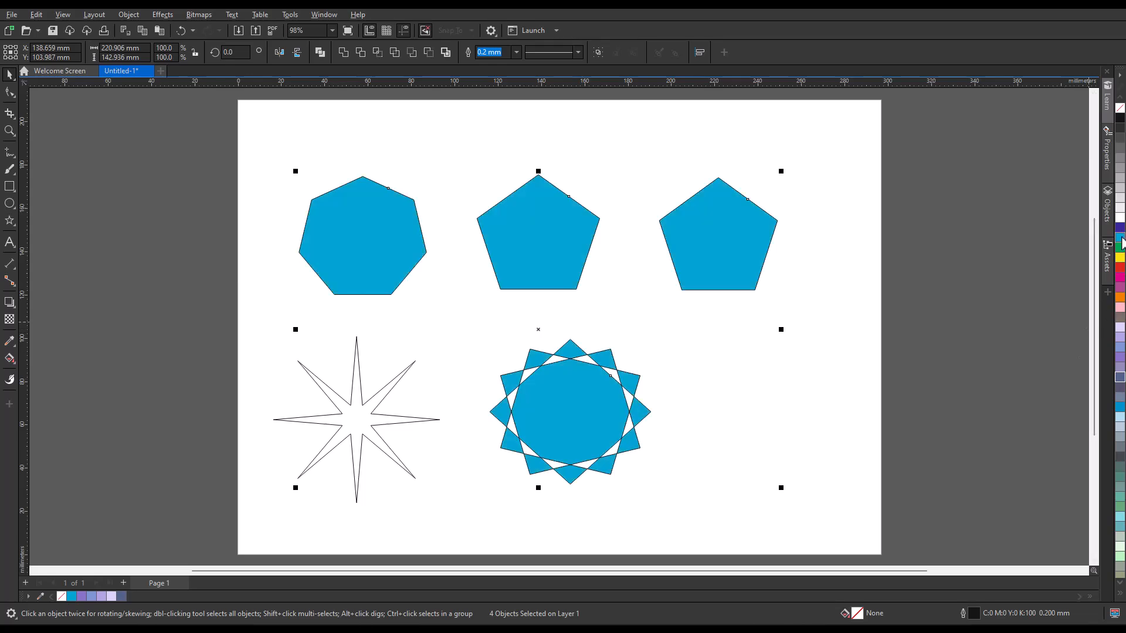
click(373, 421)
click(1120, 236)
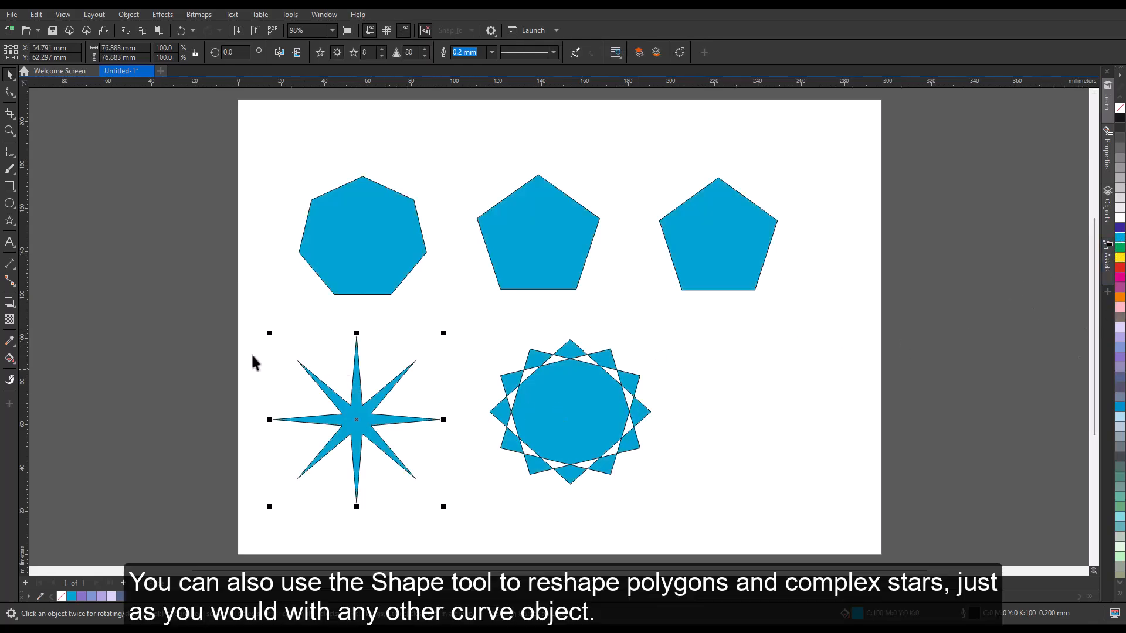
Reshape the heptagon with the Shape tool by dragging an edge node inward into a star-like form
click(185, 327)
click(9, 92)
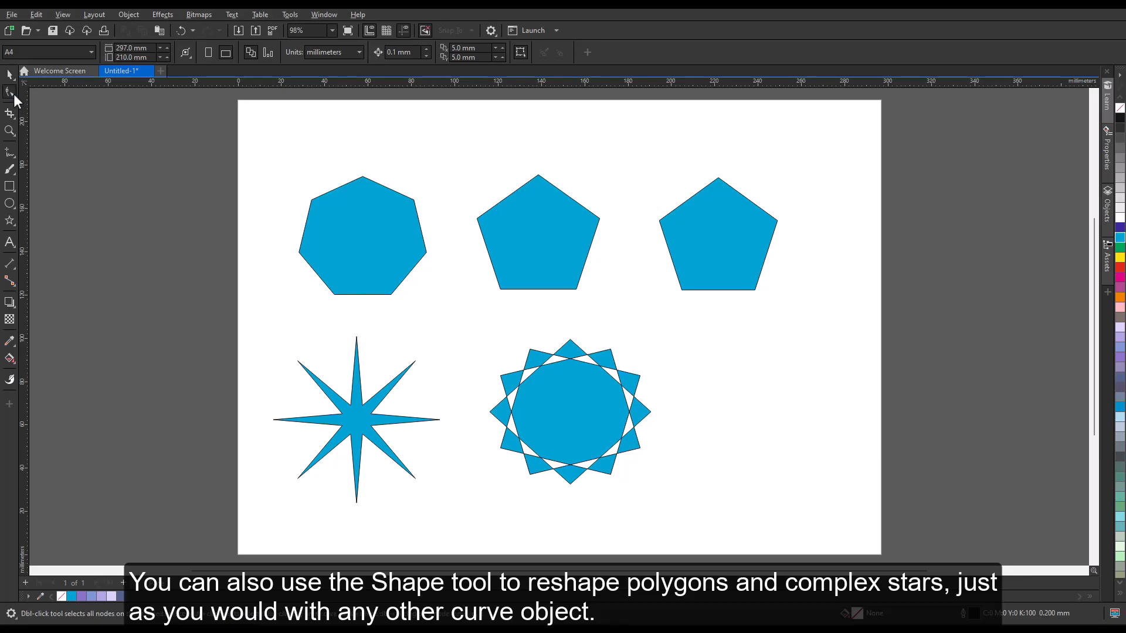
click(372, 231)
drag(338, 188, 348, 206)
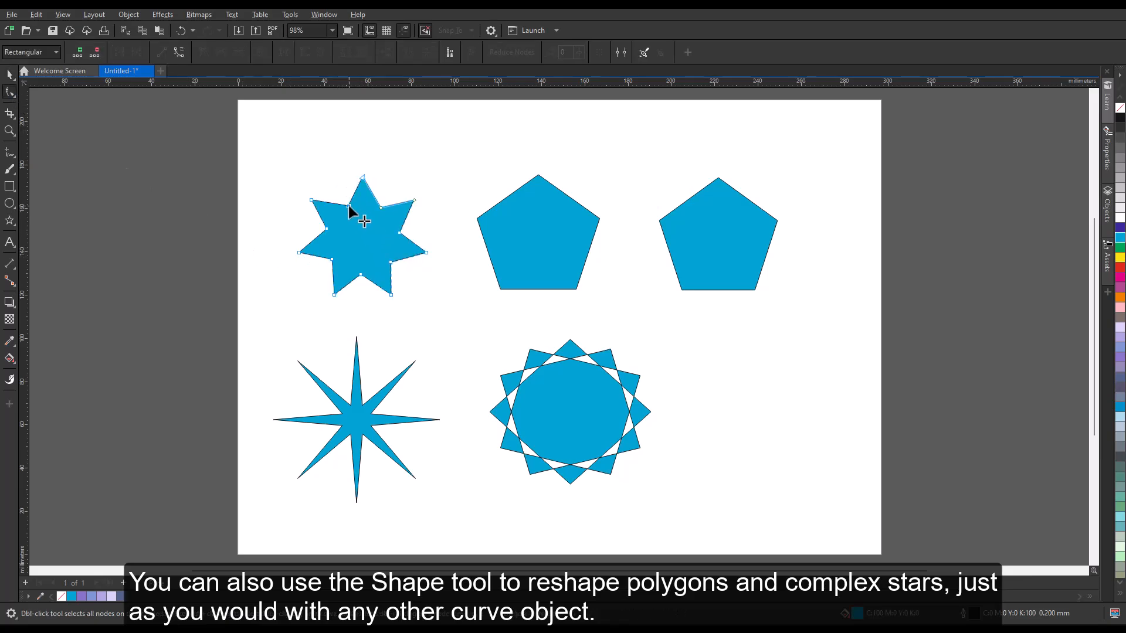
Drag a node of the middle pentagon outward to reshape it
click(528, 233)
drag(508, 195, 491, 180)
Drag an inner node of the 8-point star outward to reshape its points
click(361, 396)
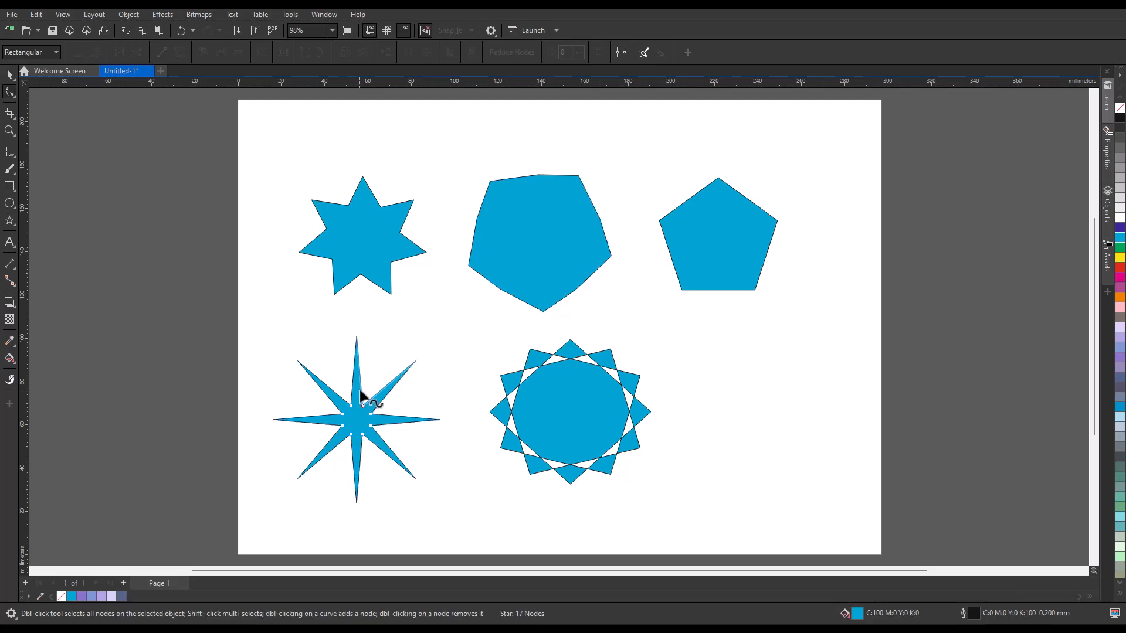
drag(363, 407, 371, 386)
Reshape the complex star by dragging one outer node outward and one inner node inward
click(561, 409)
drag(609, 350, 635, 331)
drag(583, 363, 572, 381)
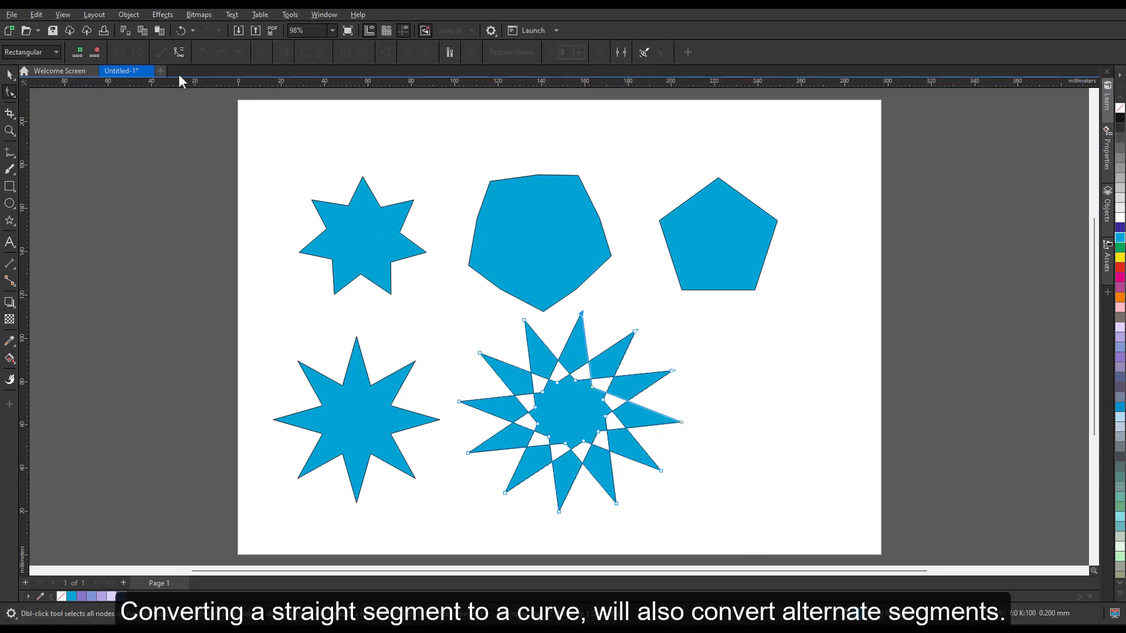
Convert the complex star's line segments to curves and bend them into petal shapes
click(180, 52)
drag(571, 339, 550, 331)
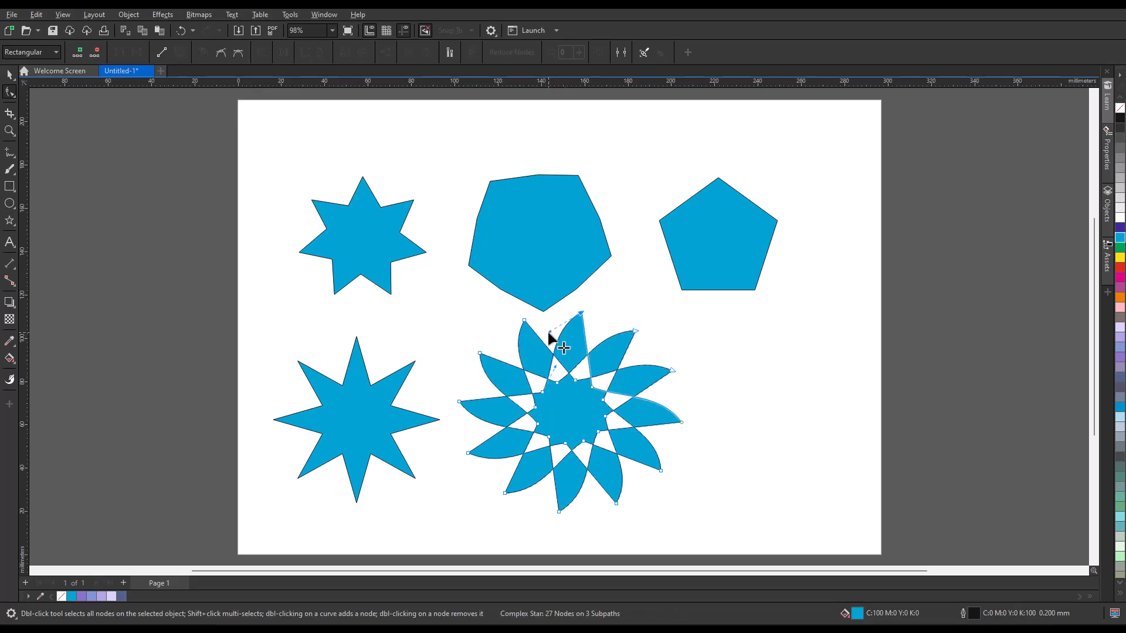
Convert the complex star to curves
click(10, 75)
click(135, 20)
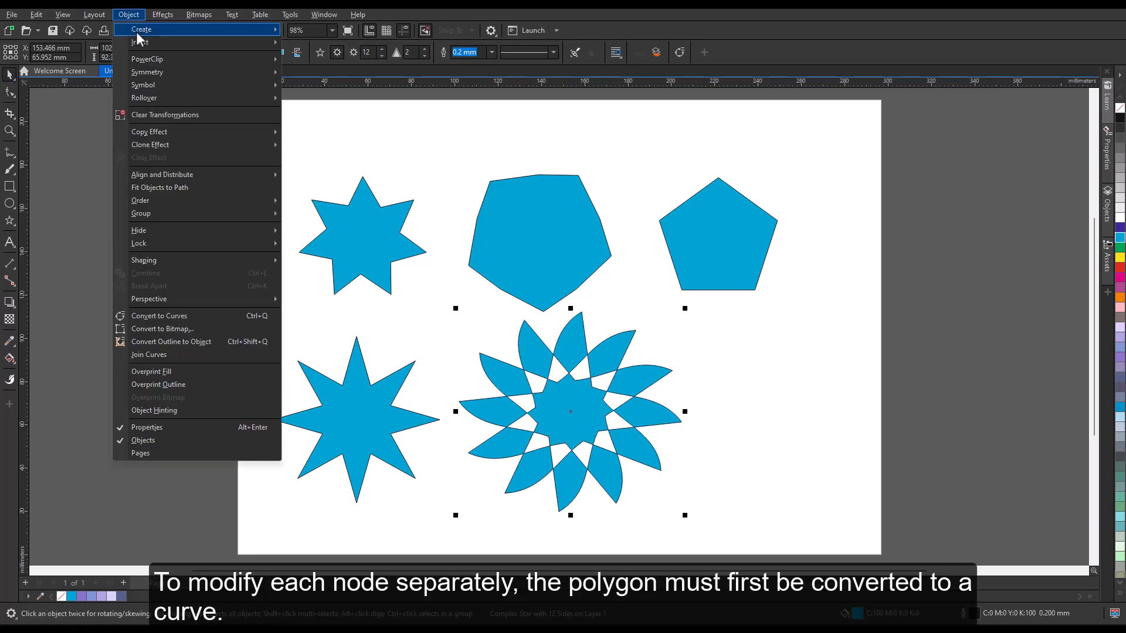
click(183, 316)
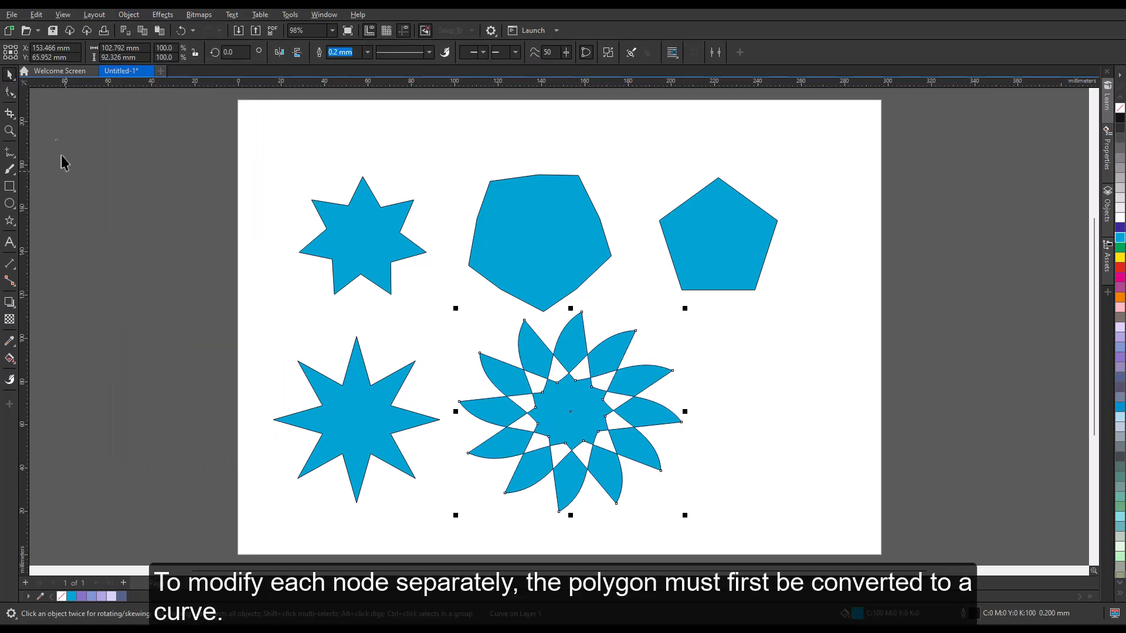
Drag individual nodes of the converted complex star to reshape separate petals
click(10, 92)
drag(580, 313, 578, 336)
drag(672, 370, 645, 378)
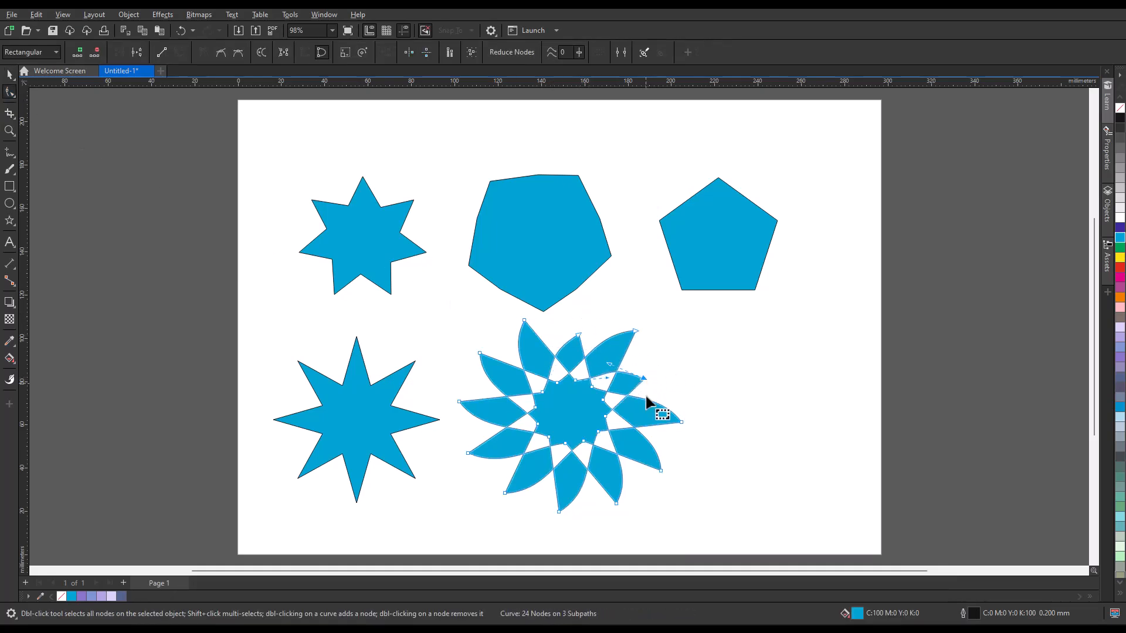
drag(660, 470, 636, 452)
Drag a node of the 8-point star with the Shape tool
click(341, 412)
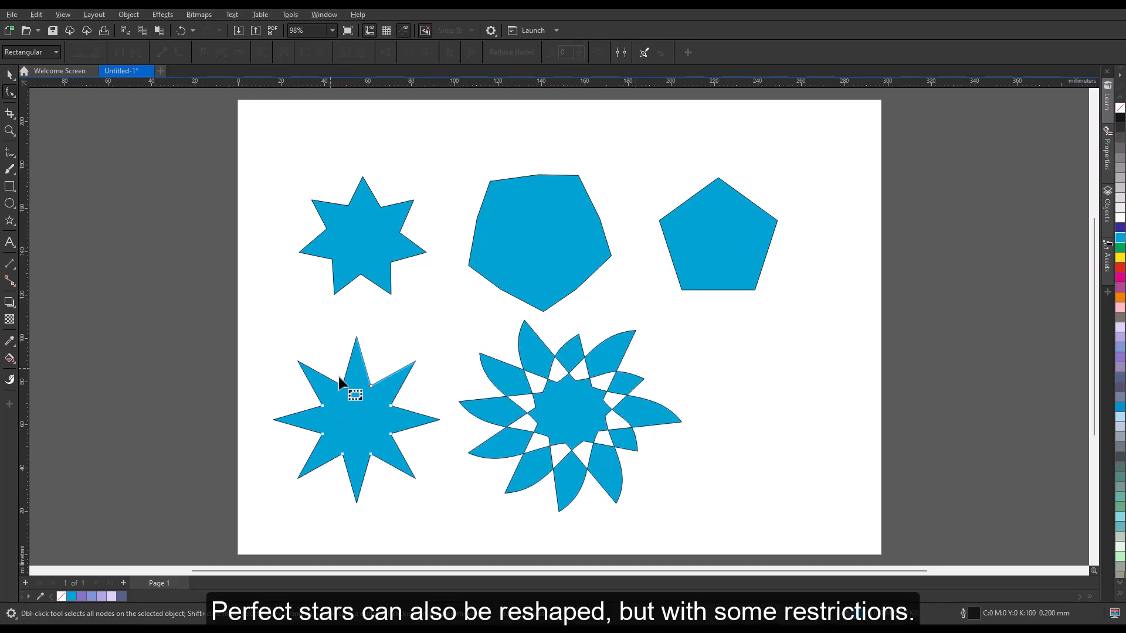
mouse_move(342, 386)
mouse_down()
mouse_move(338, 369)
mouse_move(350, 393)
mouse_up()
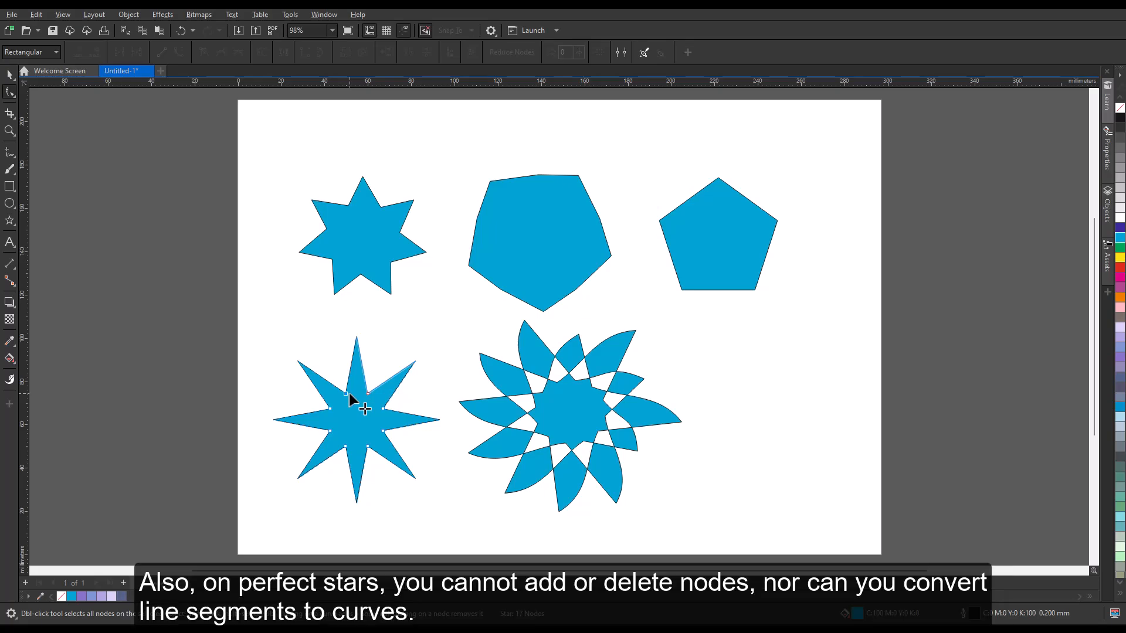
Convert the 8-point star to curves
click(9, 75)
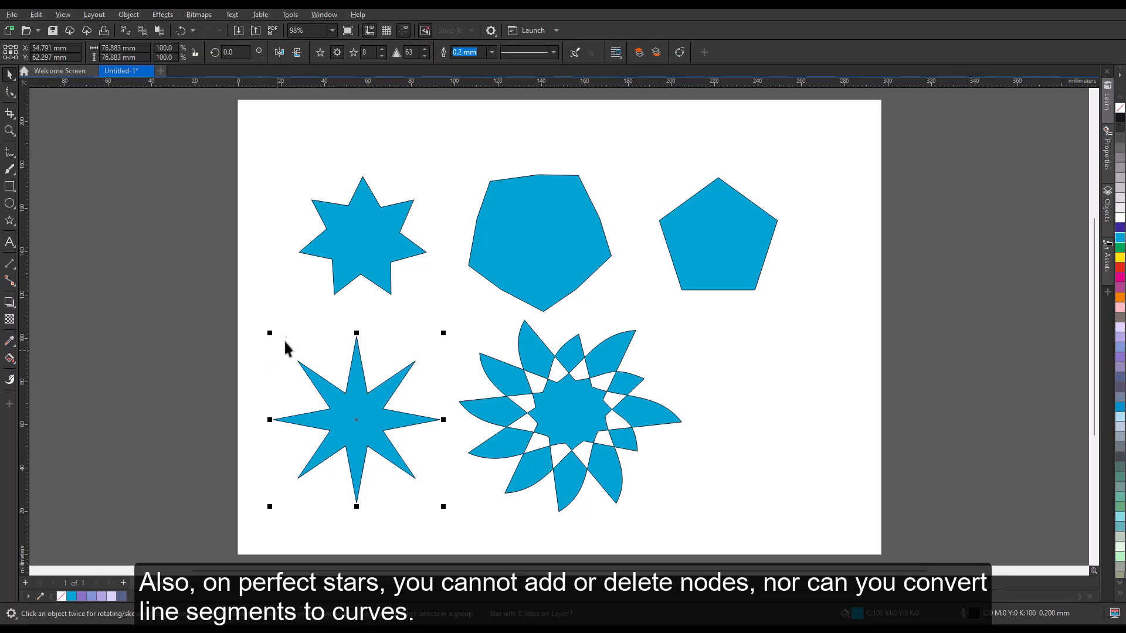
click(128, 14)
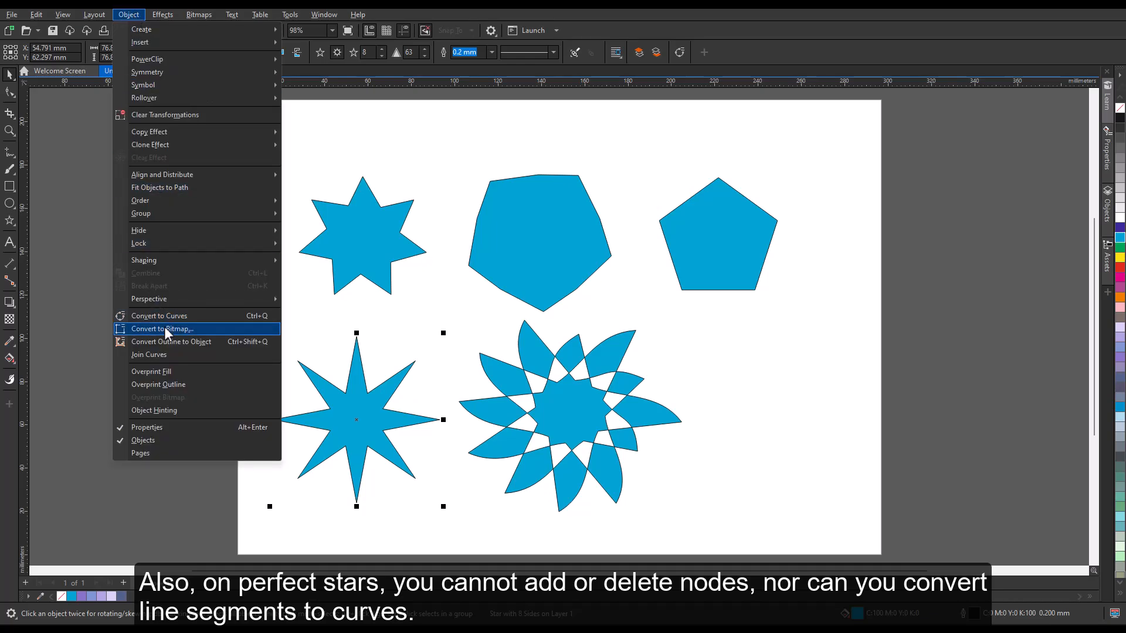
click(174, 315)
Drag an inner node of the converted 8-point star with the Shape tool
click(13, 95)
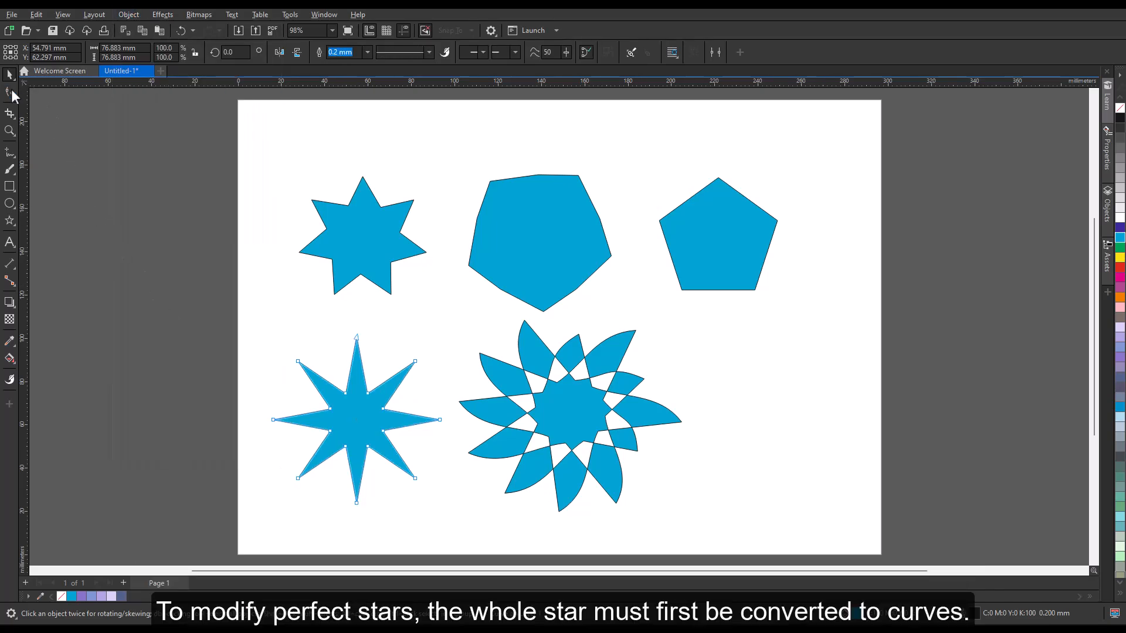
click(13, 94)
mouse_move(344, 394)
mouse_down()
mouse_move(303, 316)
mouse_move(347, 397)
mouse_up()
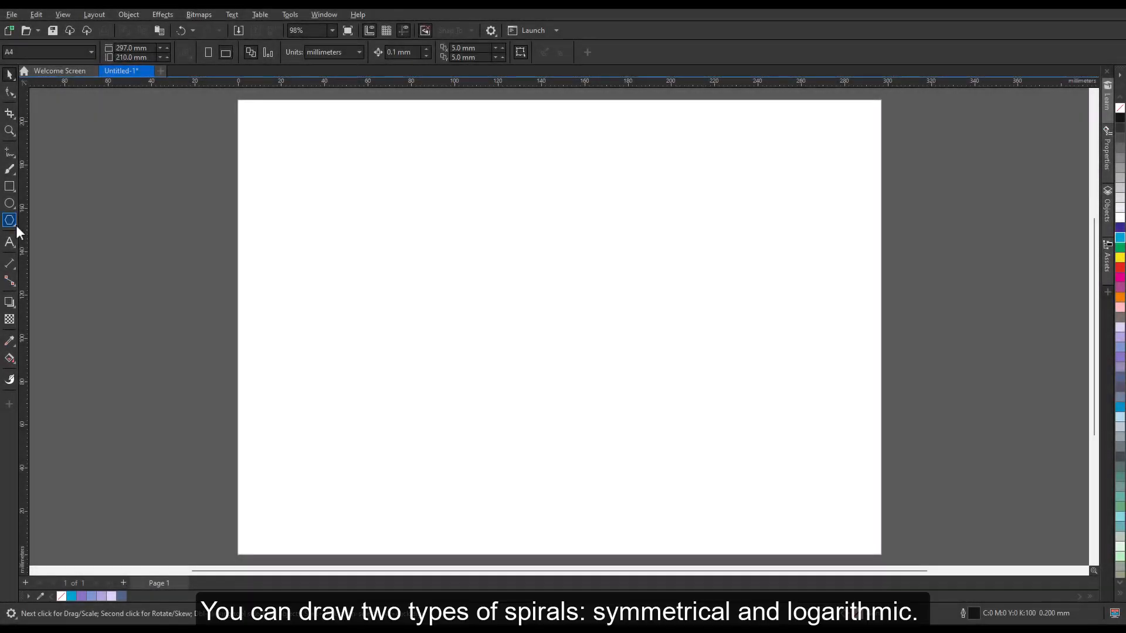
Draw a symmetrical spiral with 4 revolutions using the Spiral tool
click(15, 225)
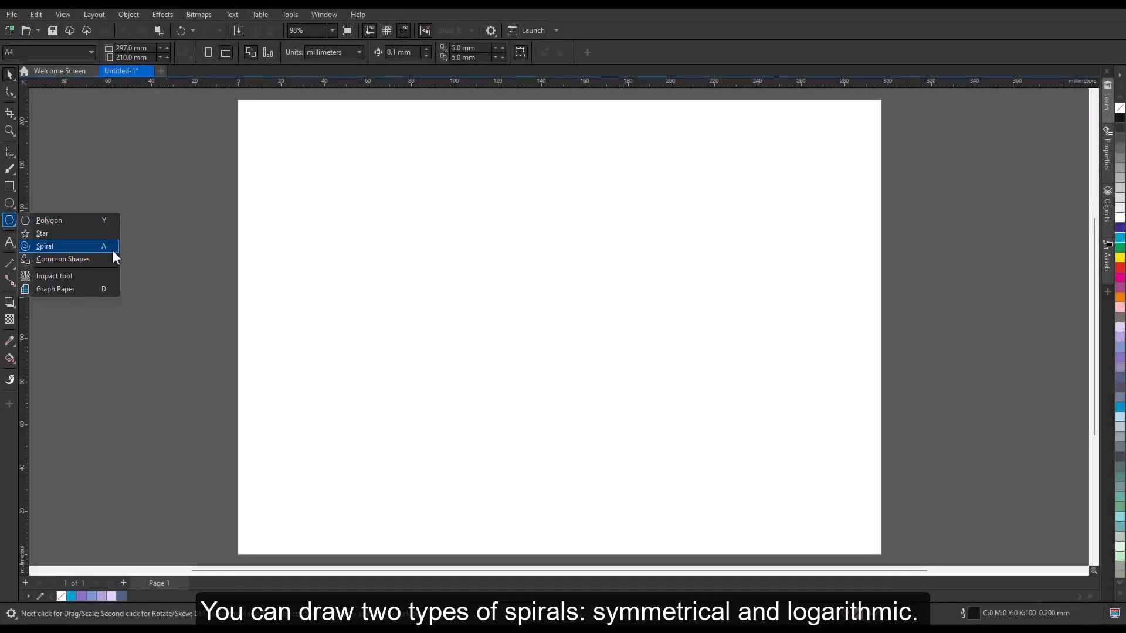
click(111, 249)
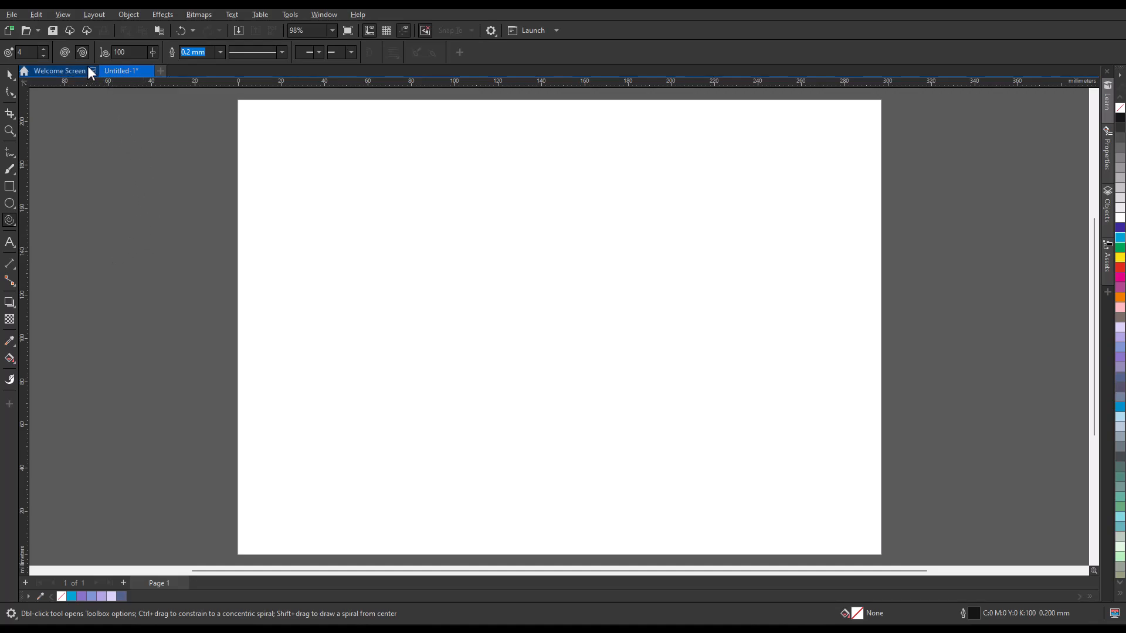
click(66, 53)
drag(345, 211, 516, 361)
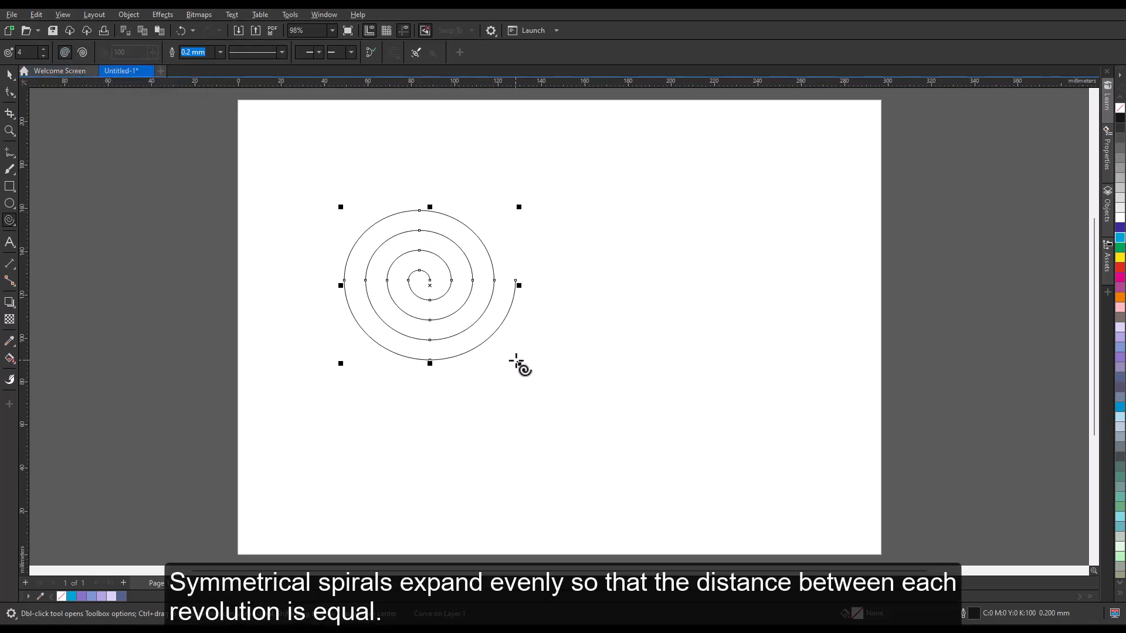
Draw a logarithmic spiral to the right of the first one and reposition it
key(Escape)
click(82, 53)
drag(657, 260, 846, 428)
drag(751, 343, 690, 282)
key(Escape)
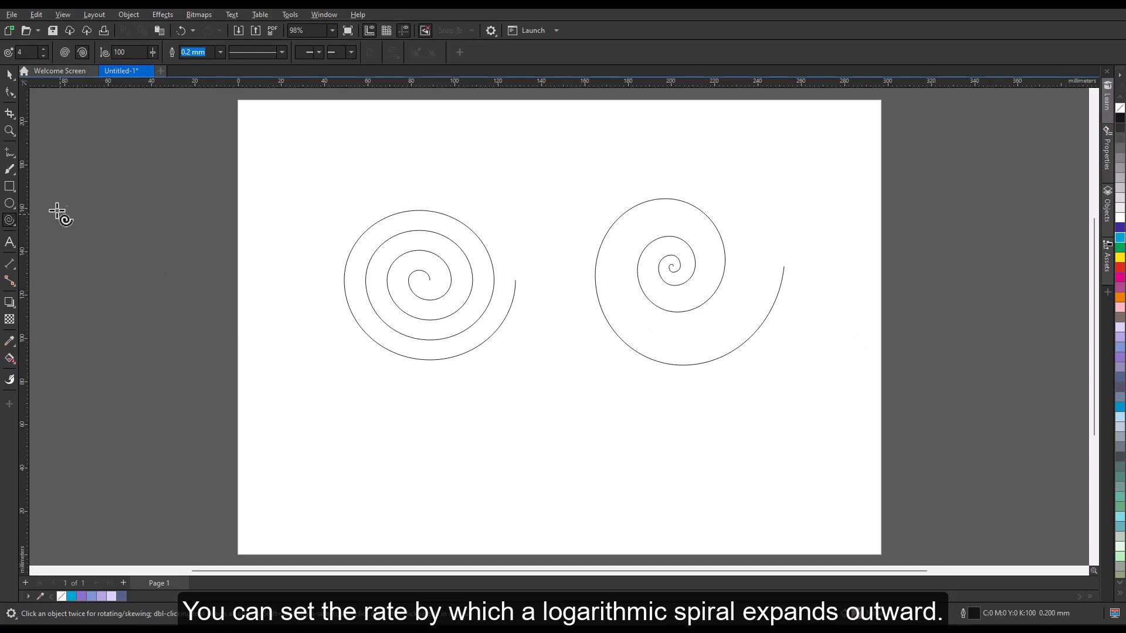
Select both spirals with the Pick tool using a marquee
click(10, 74)
drag(171, 181, 837, 380)
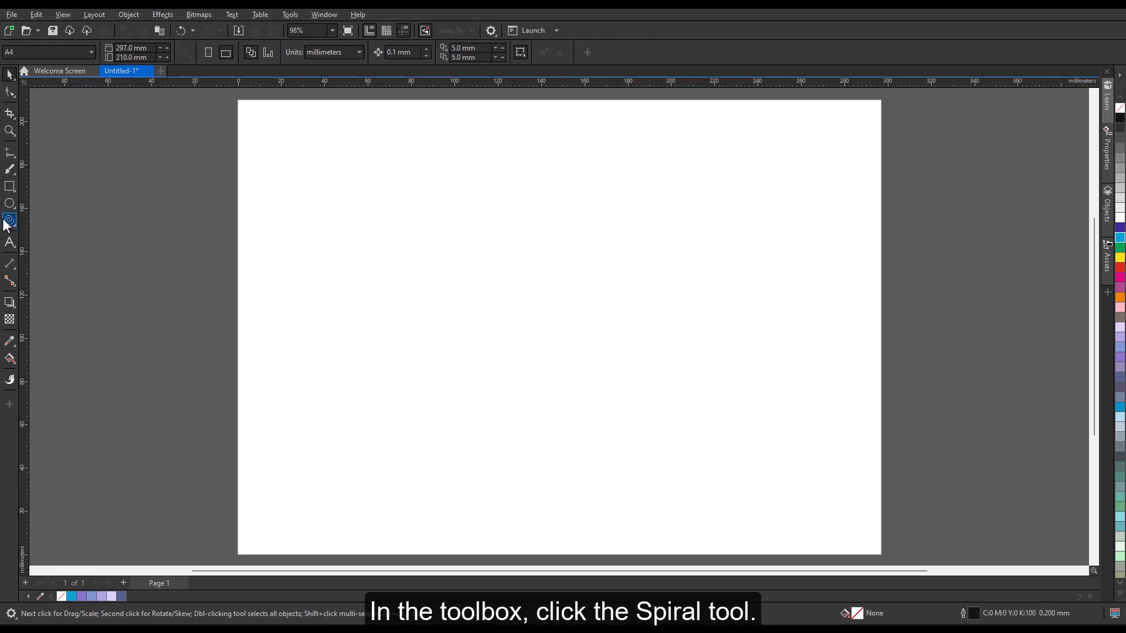
Draw a symmetrical spiral with 8 revolutions using the Spiral tool, then deselect it
click(9, 221)
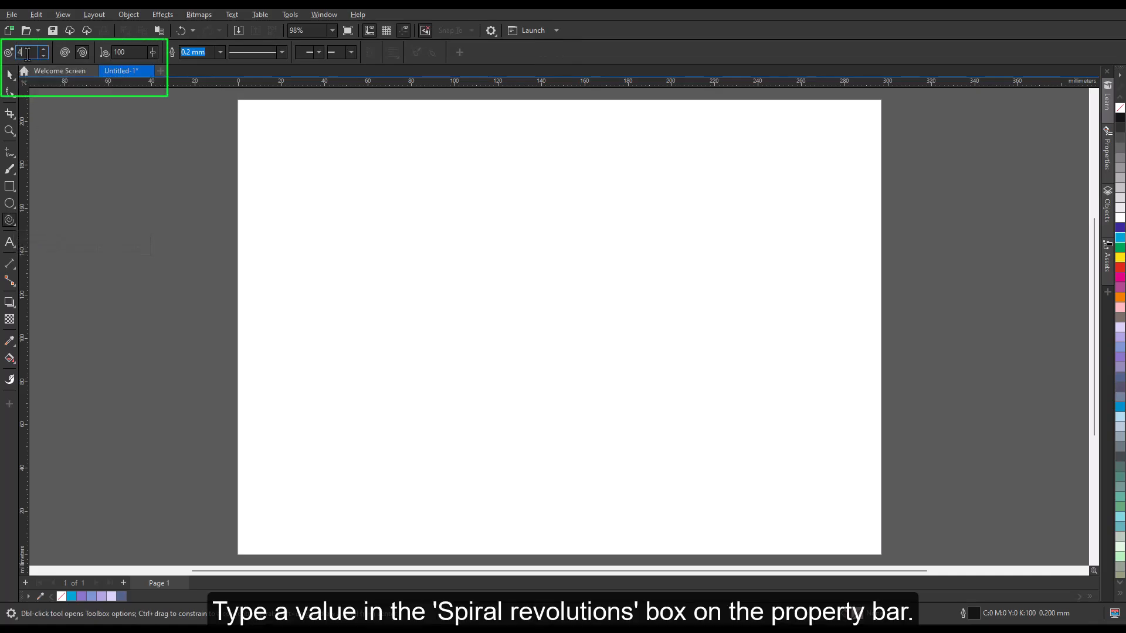
text(8)
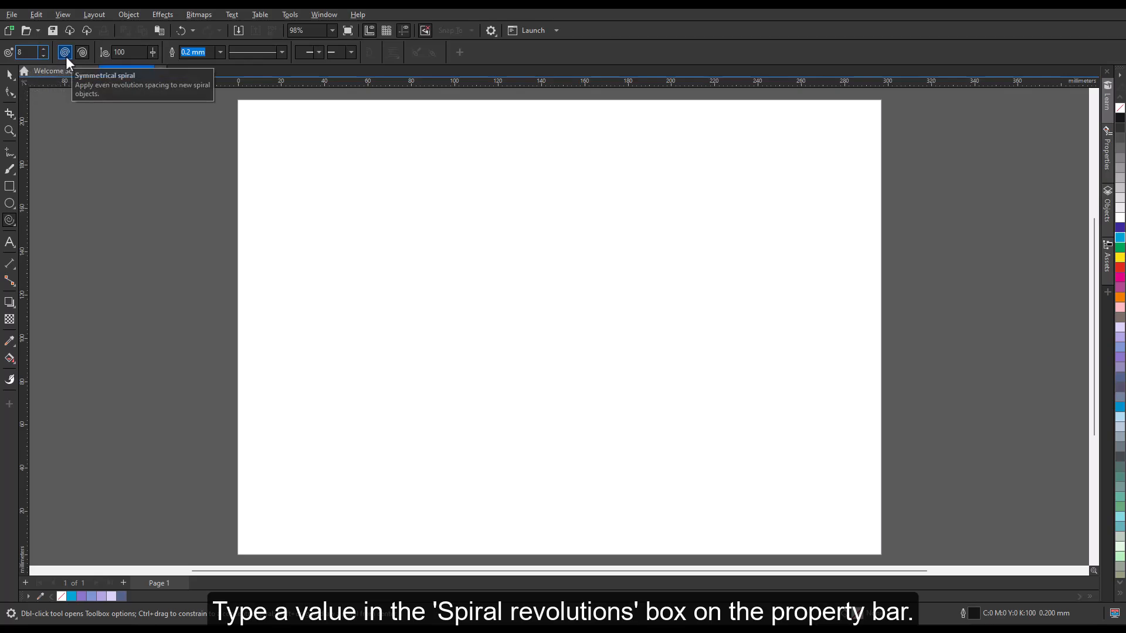
click(65, 56)
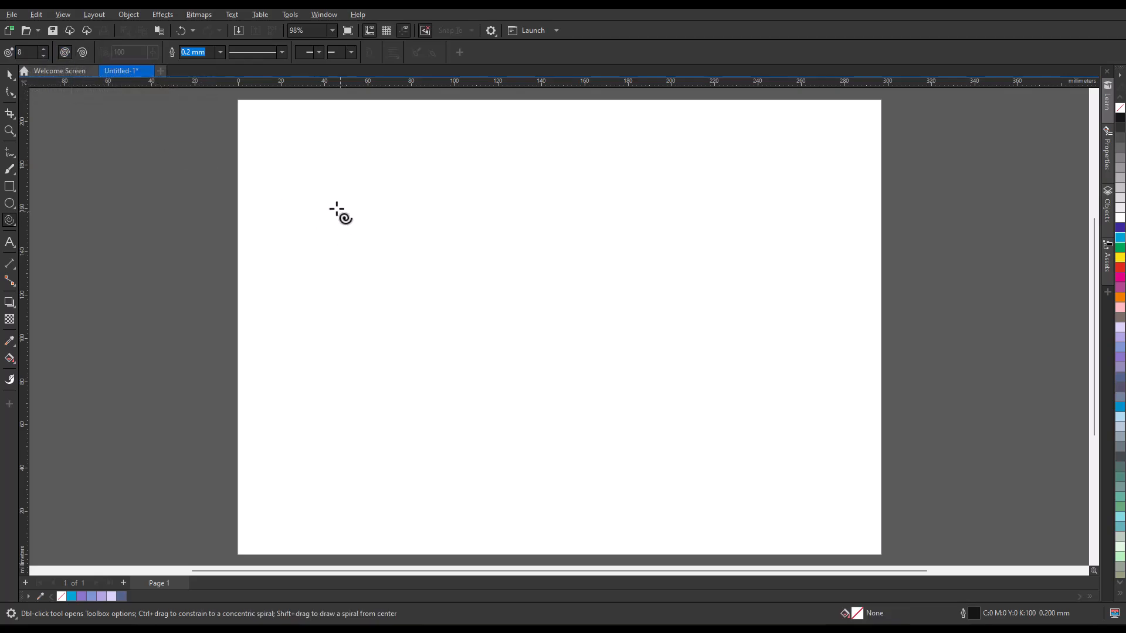
drag(334, 207, 515, 378)
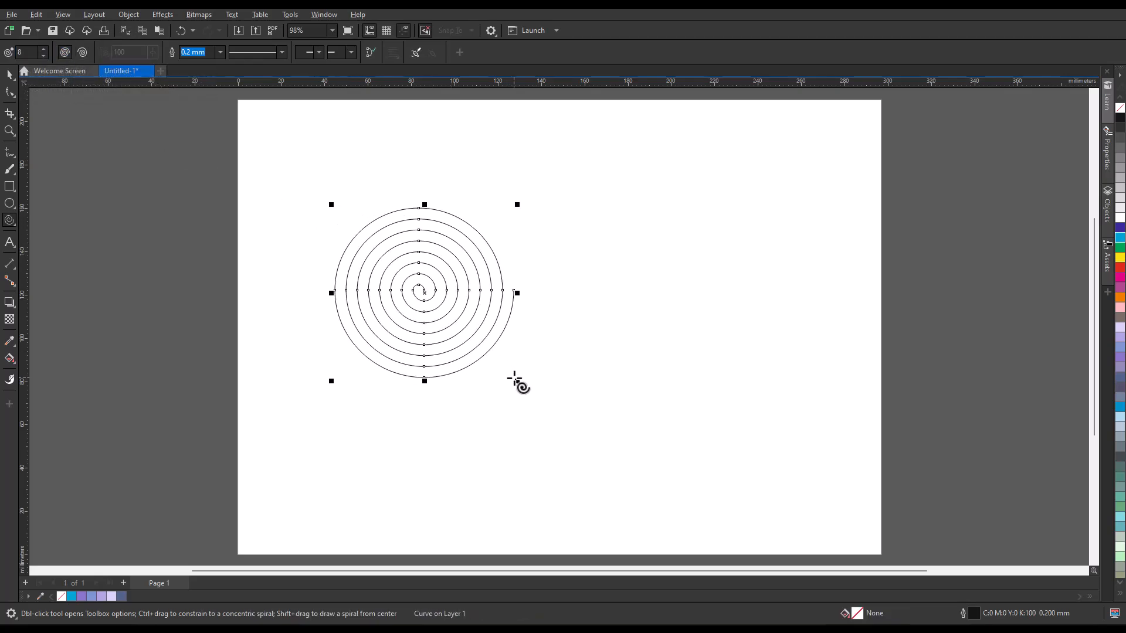
click(575, 263)
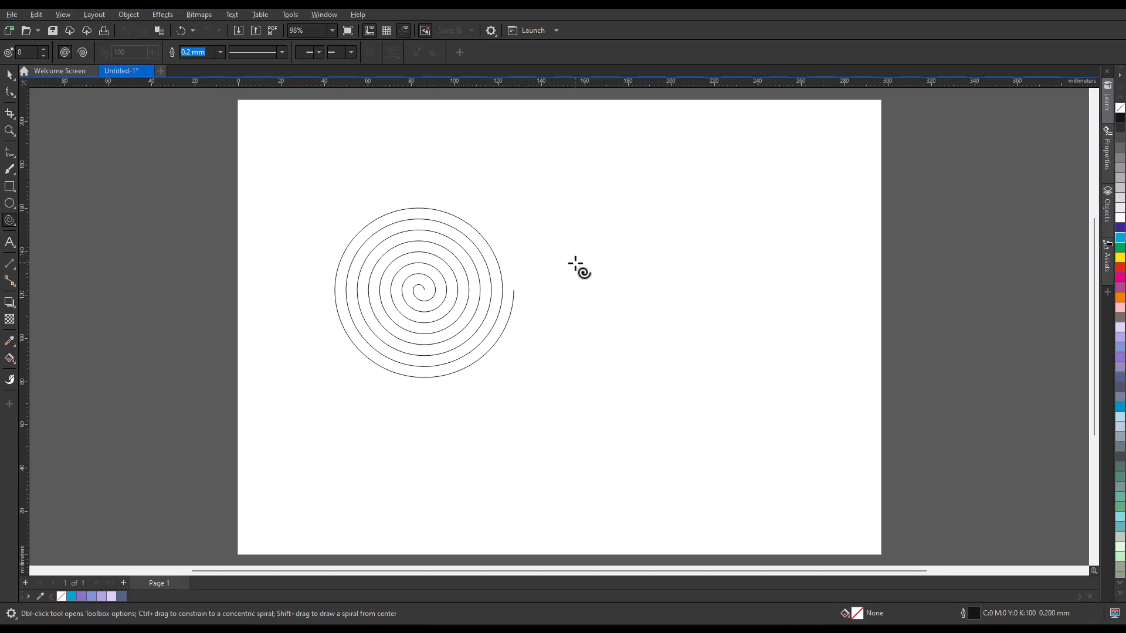
Draw a second symmetrical spiral with 4 revolutions to the right of the first and reposition it
click(25, 53)
text(4)
drag(630, 267, 808, 432)
drag(721, 346, 714, 299)
click(839, 403)
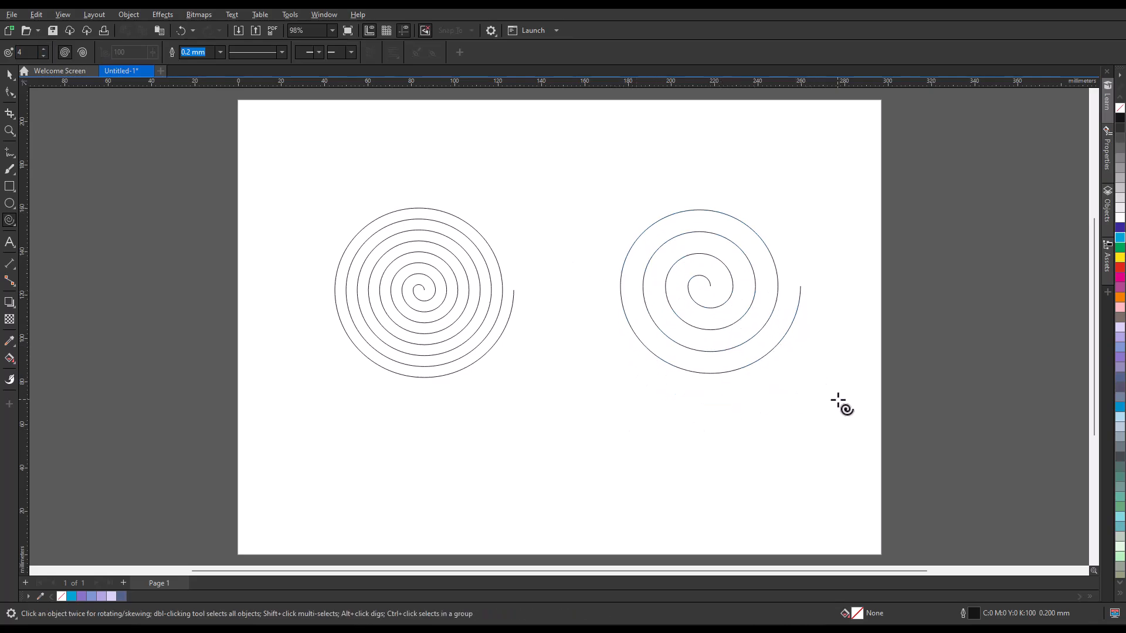
Select and delete all spirals on the page
key(ctrl+a)
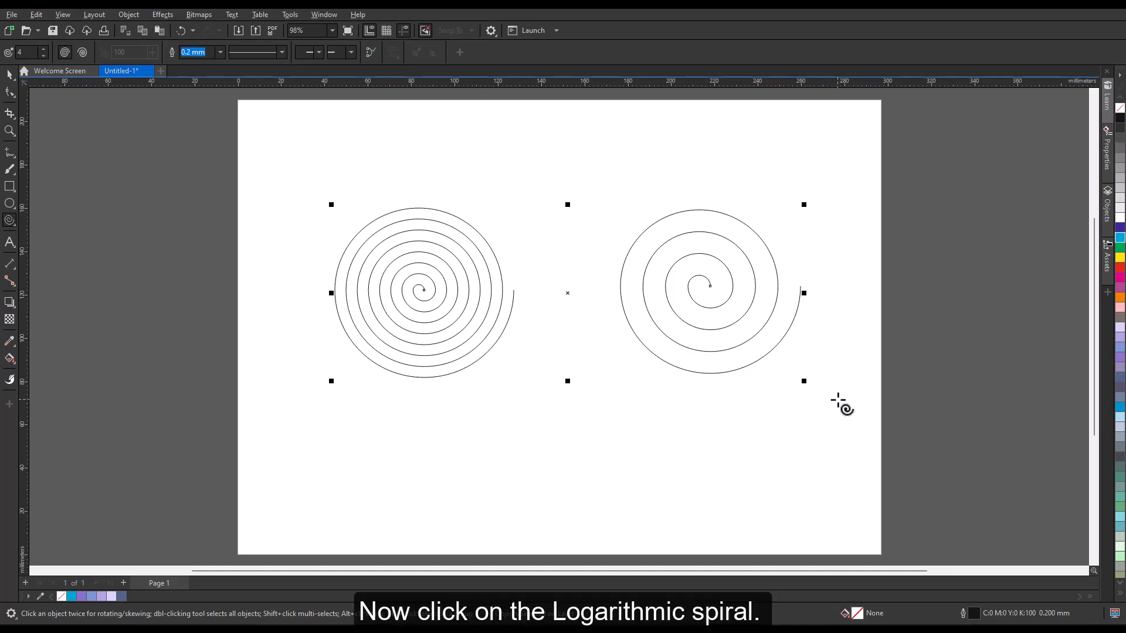
key(Delete)
Draw a logarithmic spiral with 6 revolutions on the left side of the page
click(82, 52)
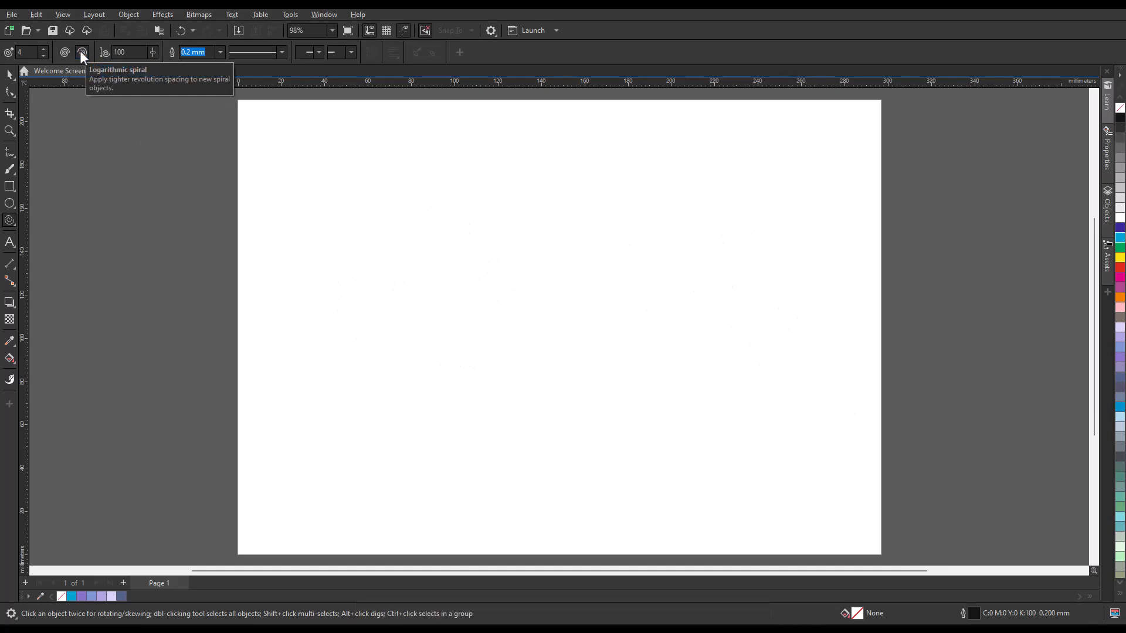
drag(28, 52, 14, 52)
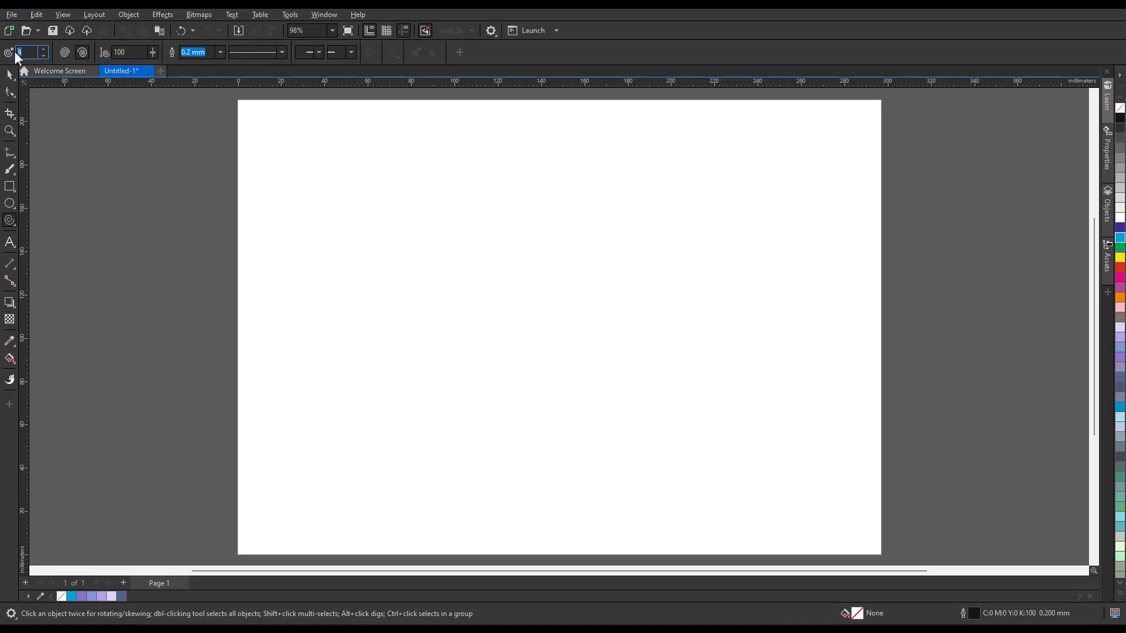
text(6)
drag(320, 205, 514, 362)
Set the spiral expansion factor to 27, then draw and reposition another logarithmic spiral to the right
click(152, 54)
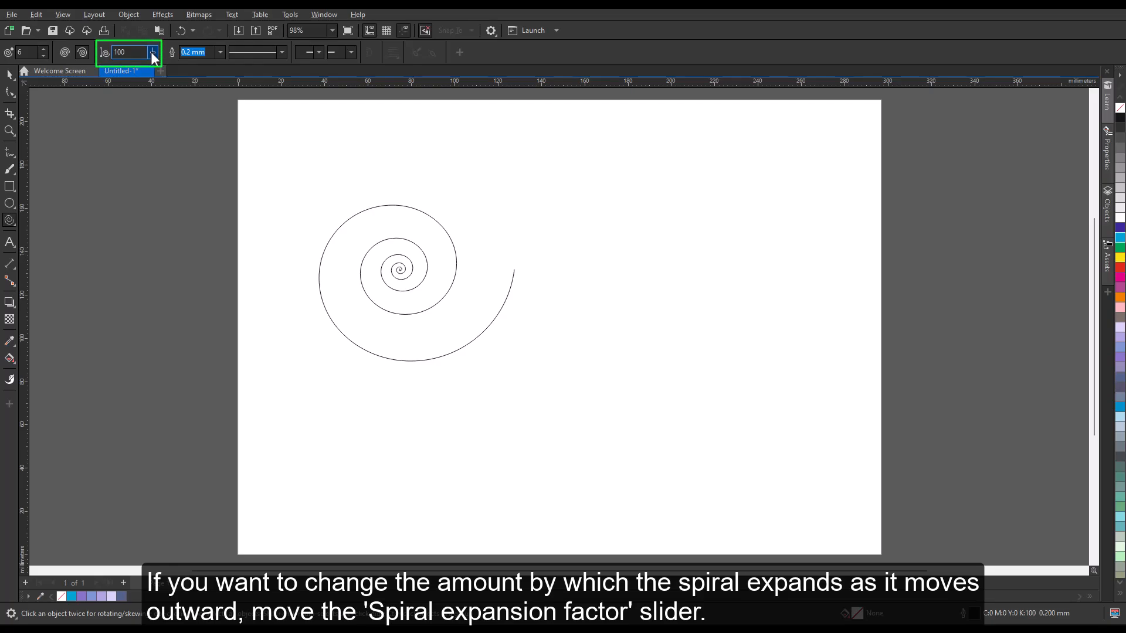
drag(150, 52, 111, 58)
drag(666, 256, 819, 420)
drag(745, 344, 695, 285)
click(850, 356)
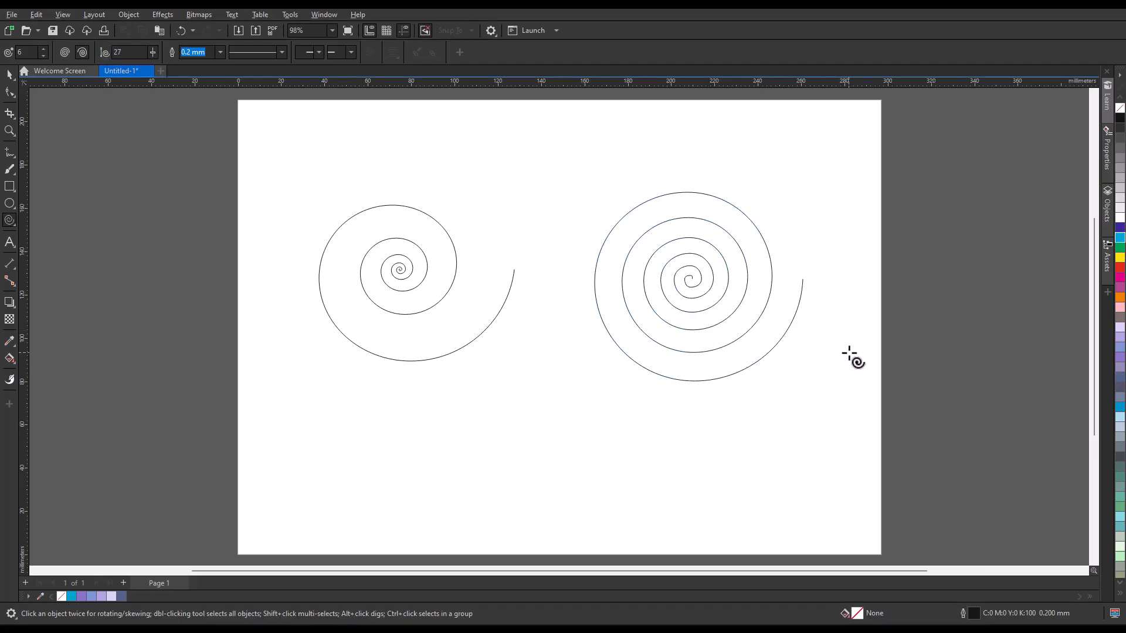
Select the right-hand logarithmic spiral and enlarge it from its lower-left corner
click(695, 294)
drag(589, 385, 536, 433)
drag(697, 298, 698, 298)
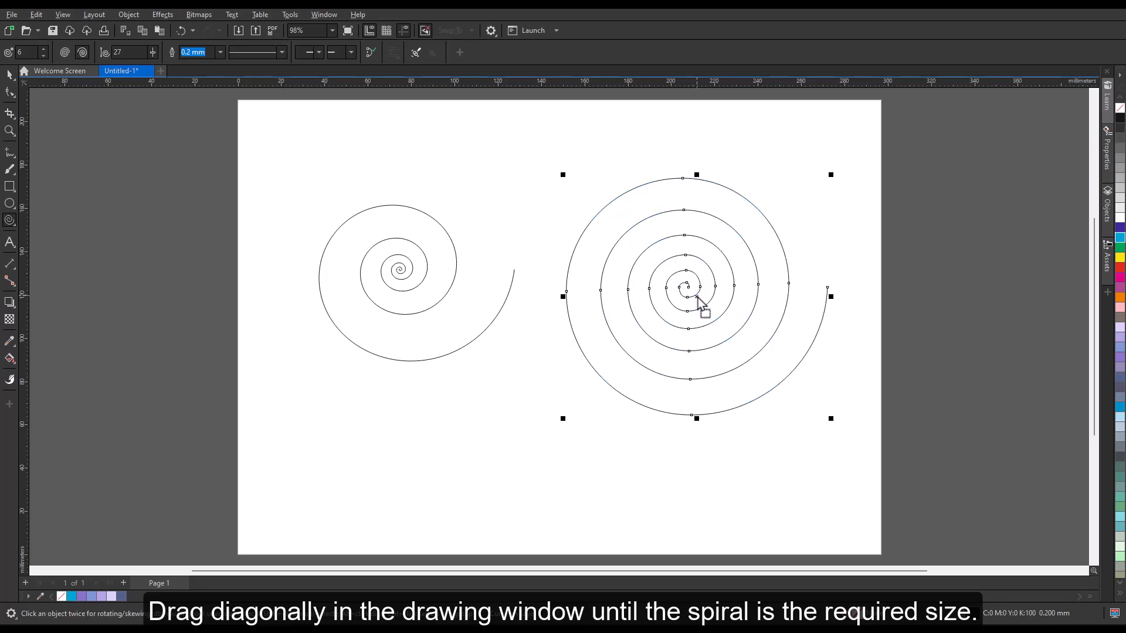
Deselect, then select and delete all objects on the page
click(533, 370)
key(ctrl+a)
key(Delete)
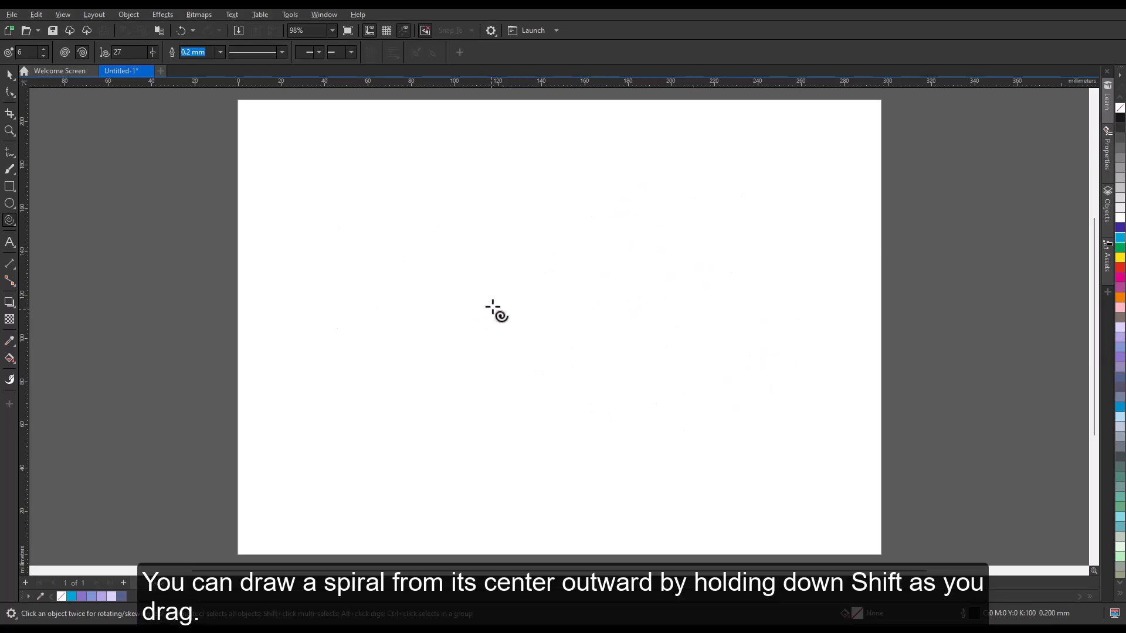
Draw a spiral outward from its centre and delete it
drag(535, 290, 653, 392)
key(Delete)
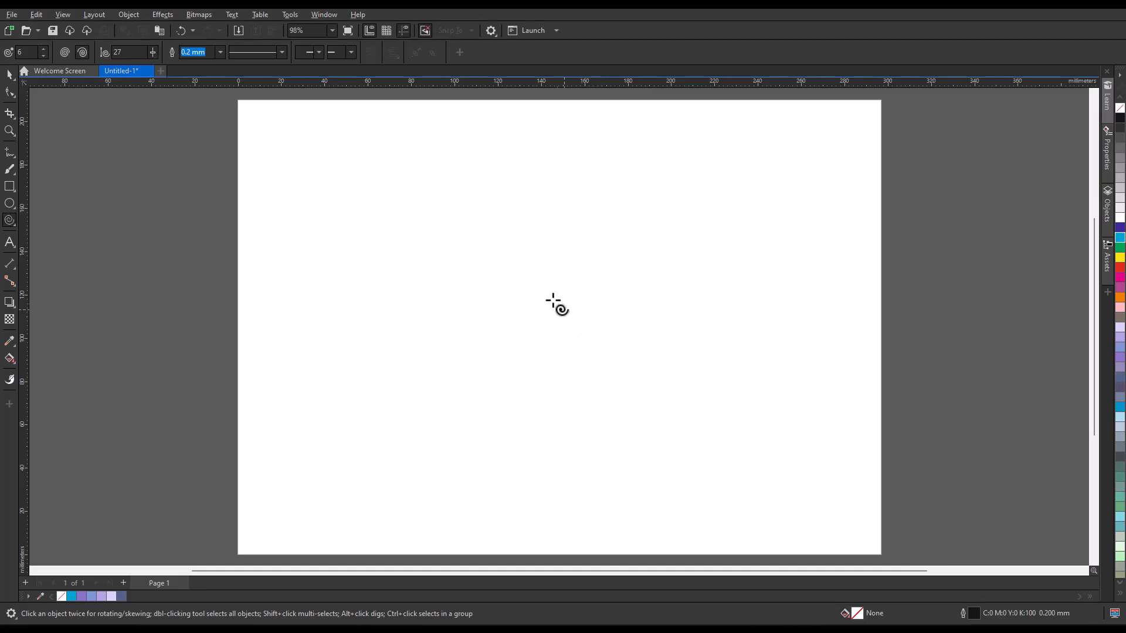
Draw a spiral with equal width and height and move it toward the page centre
drag(516, 257, 756, 456)
drag(632, 373, 565, 327)
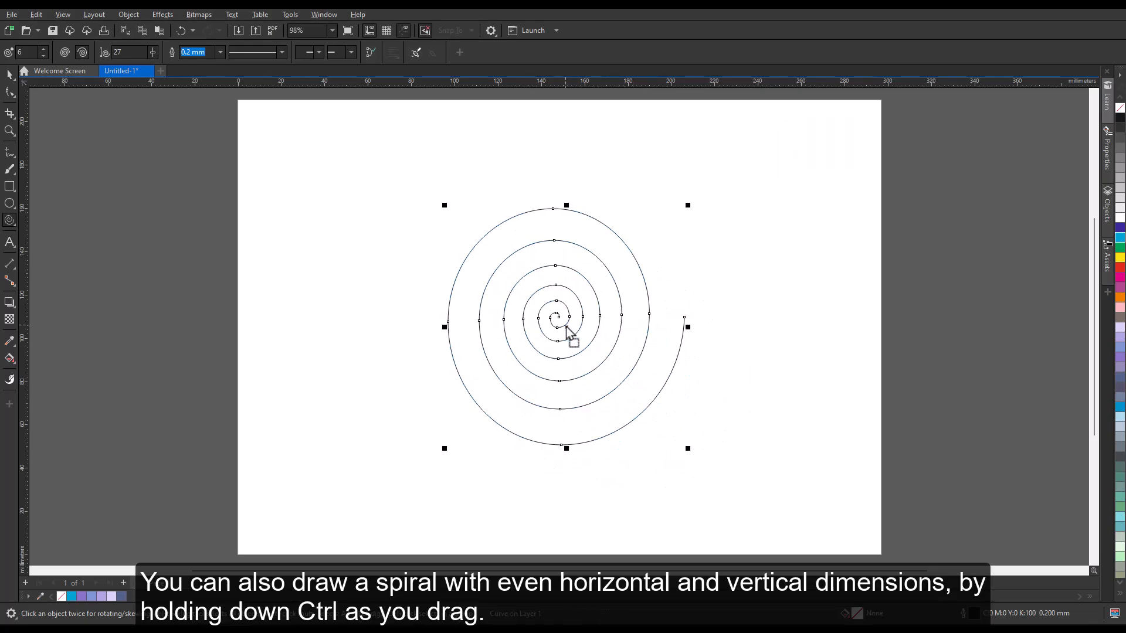
click(733, 298)
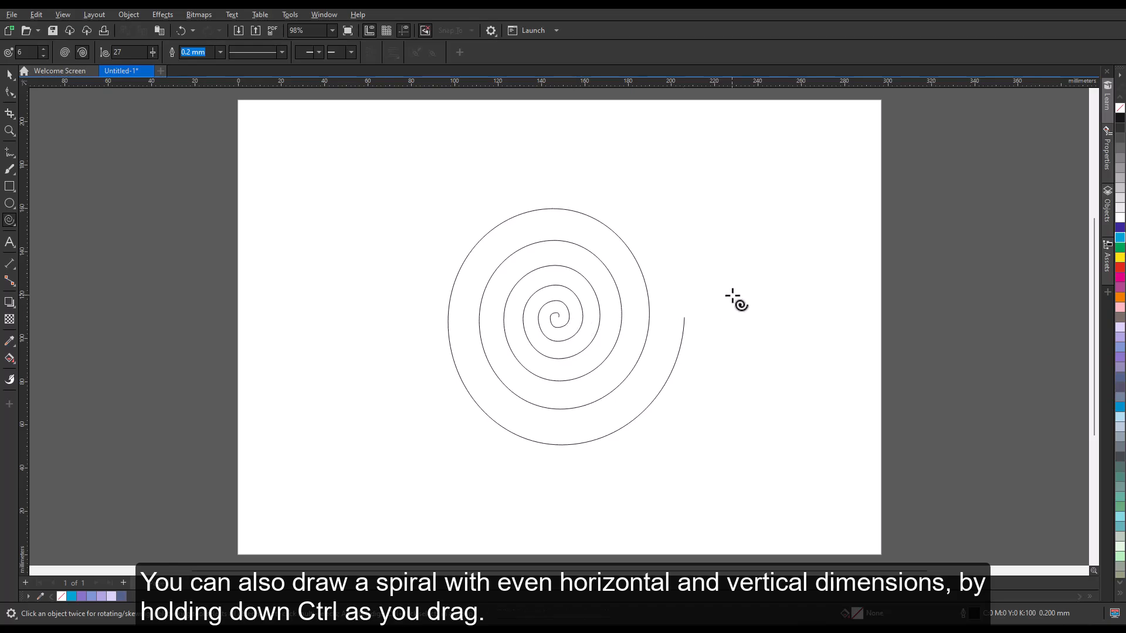
Open the Spiral tool options and set the expansion to 99
click(289, 14)
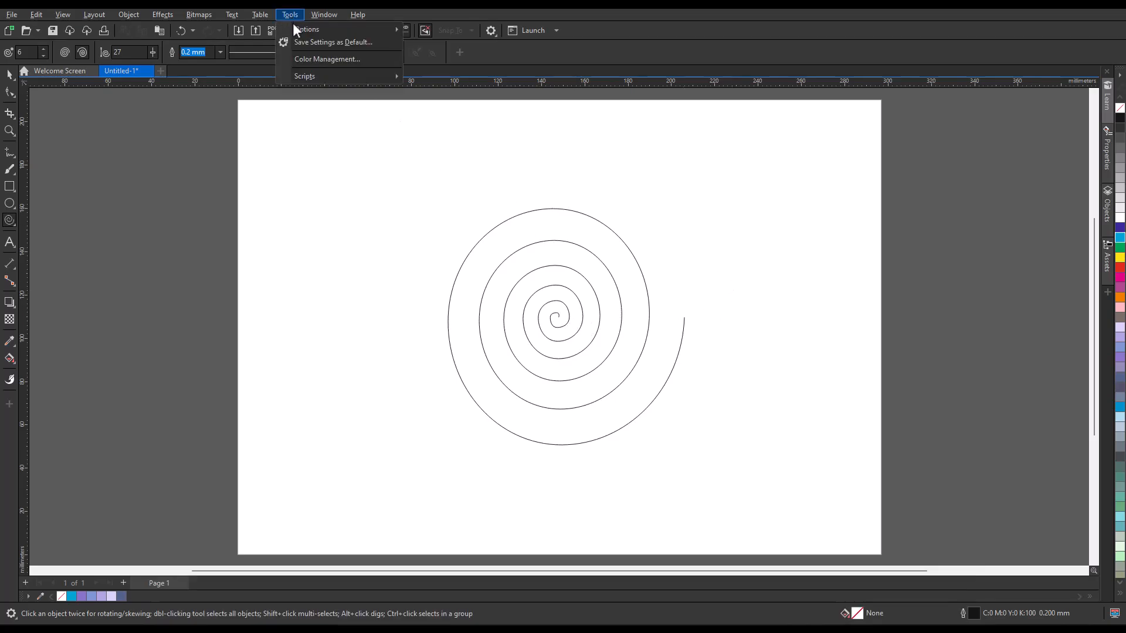
mouse_move(298, 27)
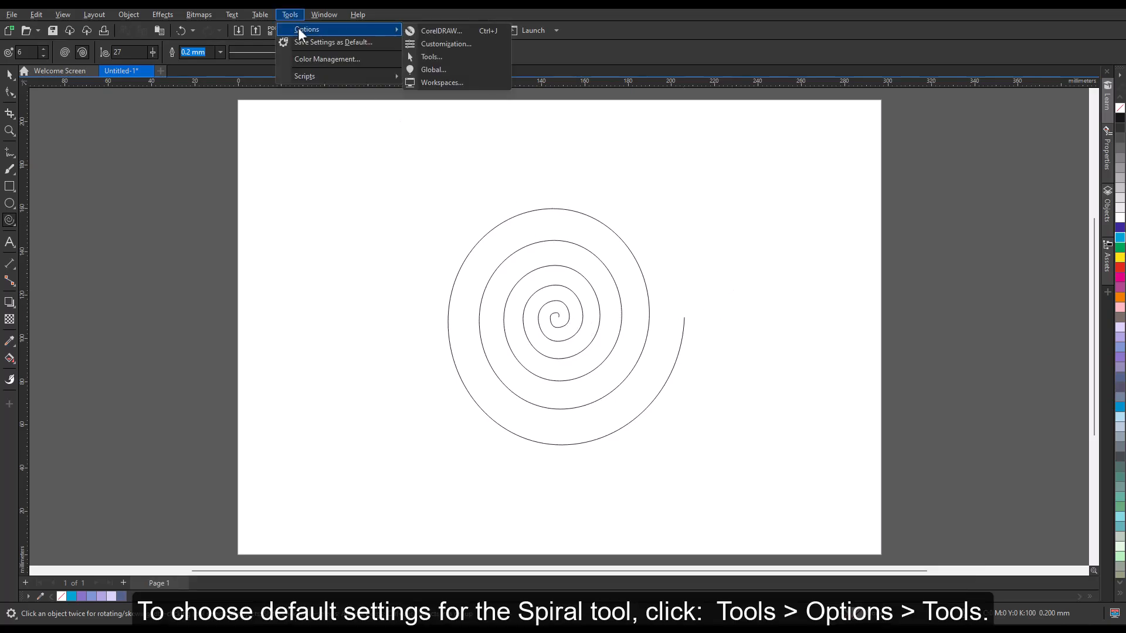
click(435, 57)
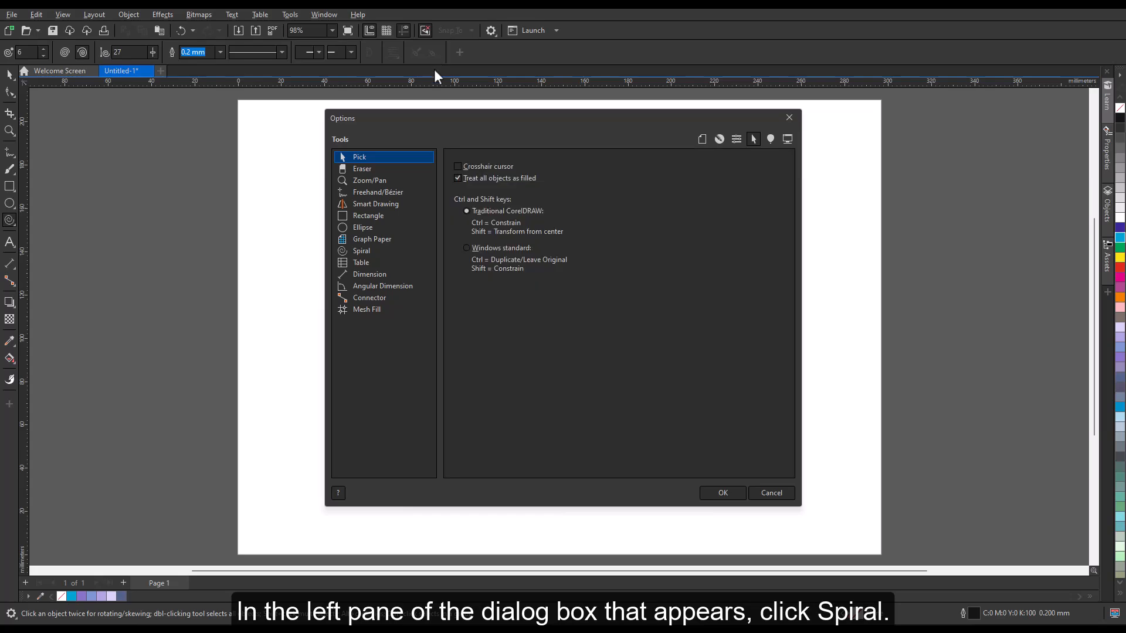
click(365, 250)
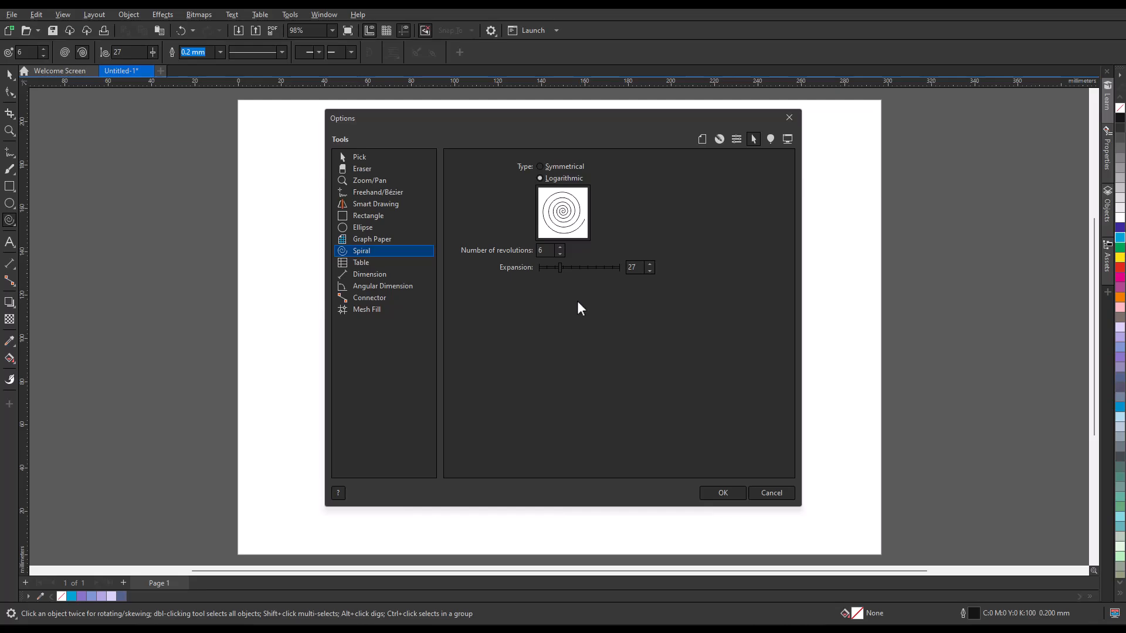
drag(607, 269, 619, 269)
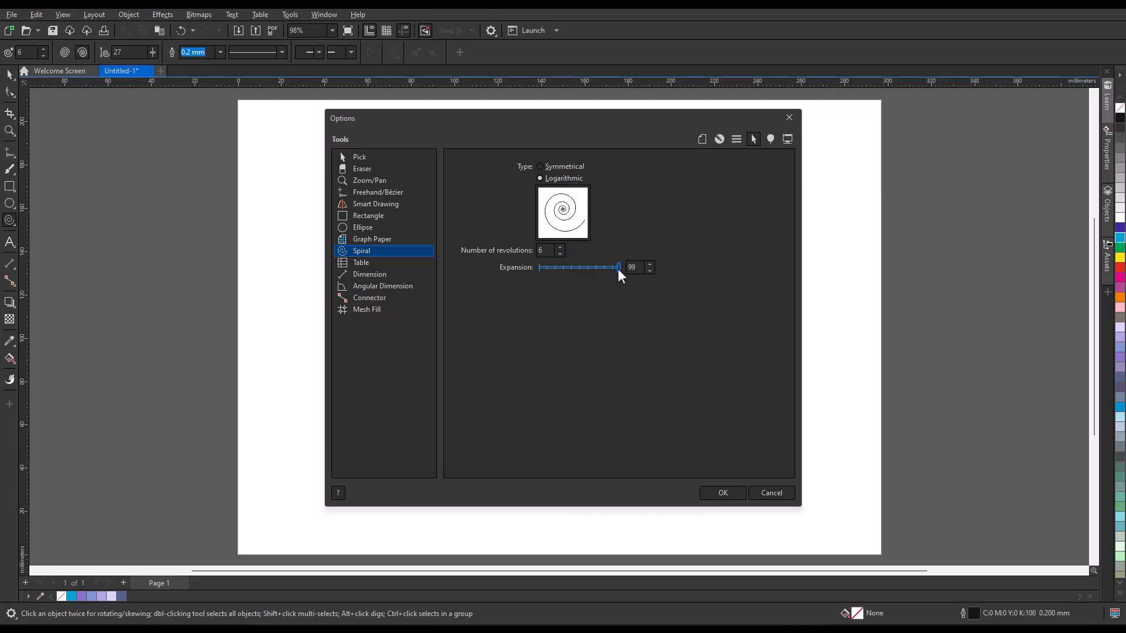